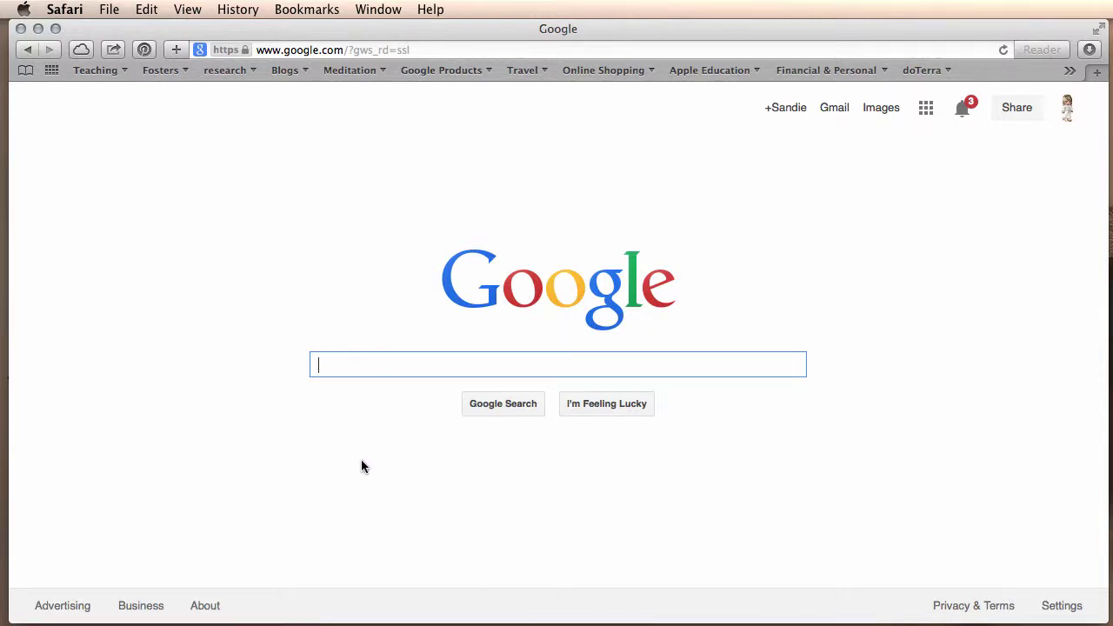
# - Search Google for 'Animoto' and open the 'Animoto - Make & Share Beautiful Videos Online' result
pyautogui.write('A')
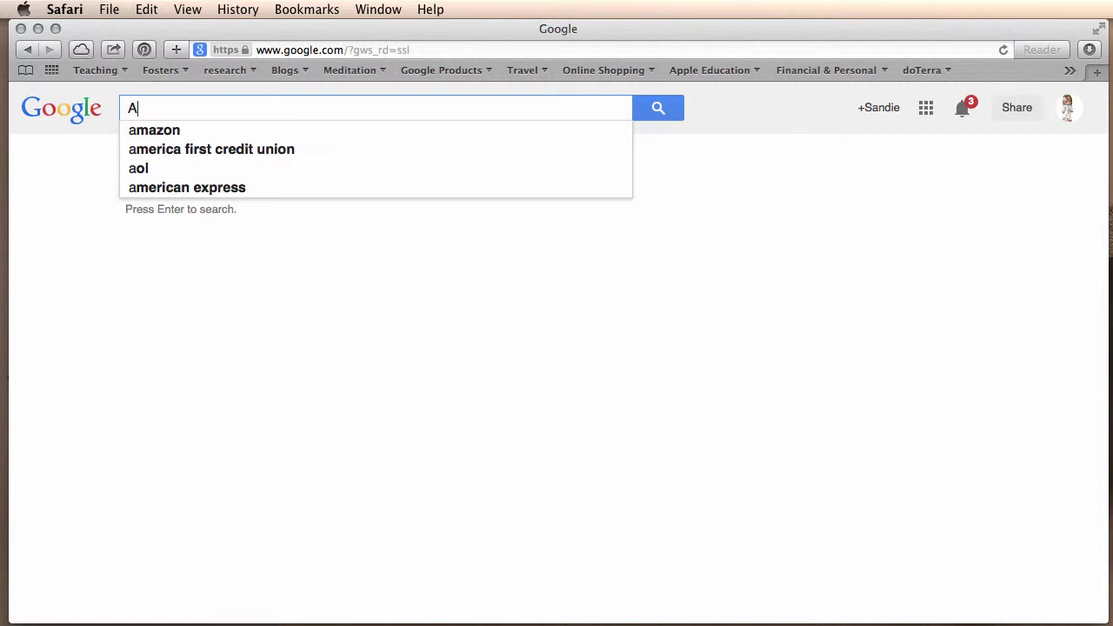
pyautogui.write('nimoto')
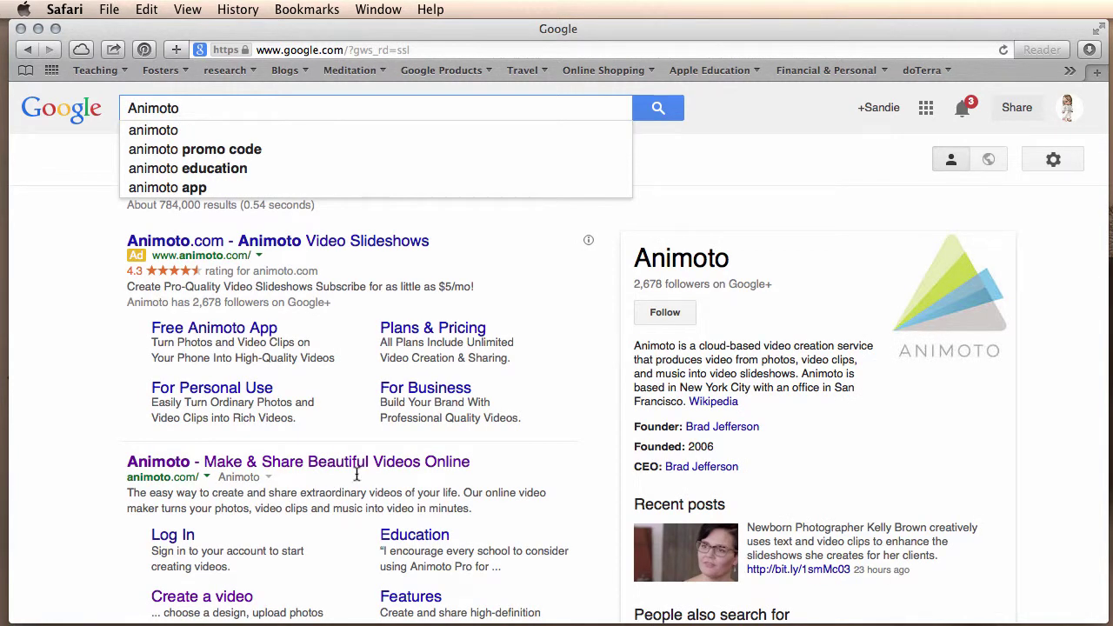
pyautogui.click(280, 465)
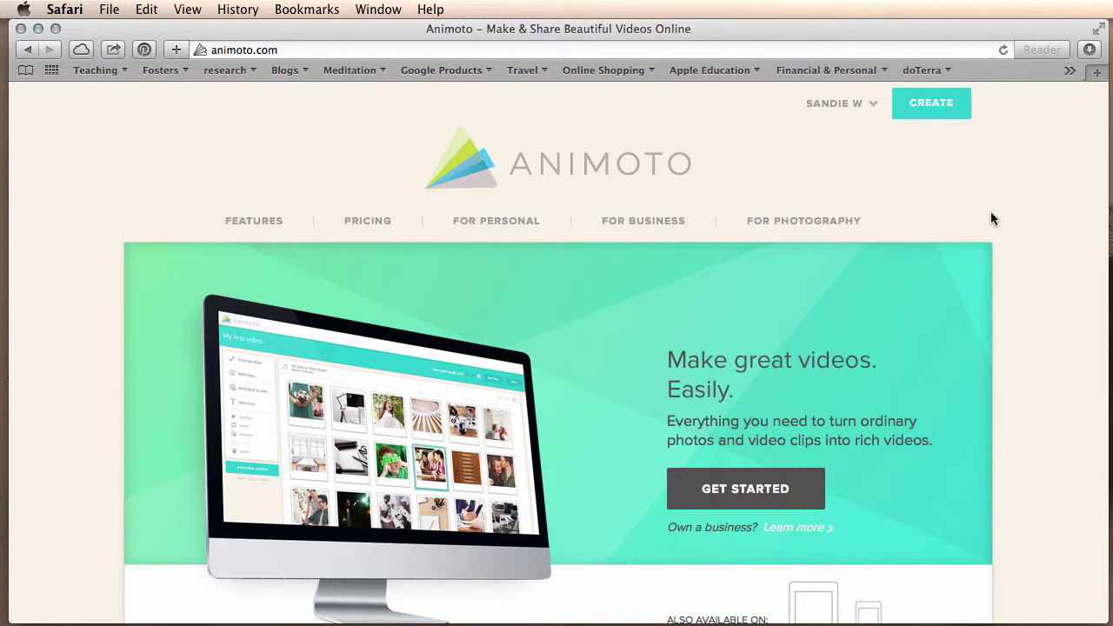
# - Look over Animoto's sign-up form and pick a video purpose, ending on My Videos
pyautogui.moveTo(864, 130)
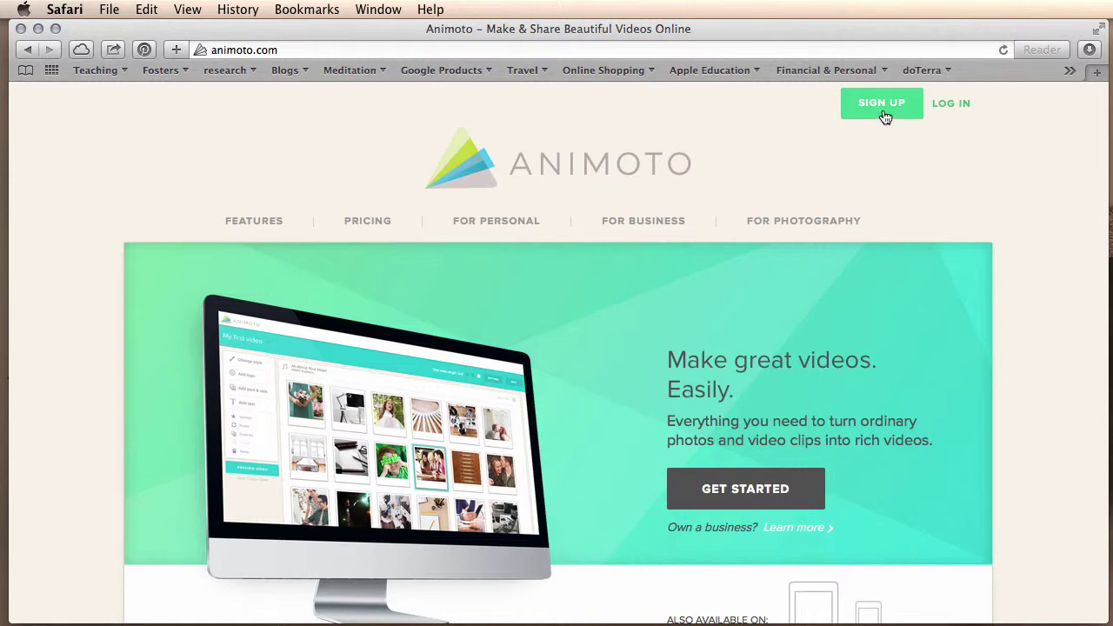
pyautogui.click(882, 104)
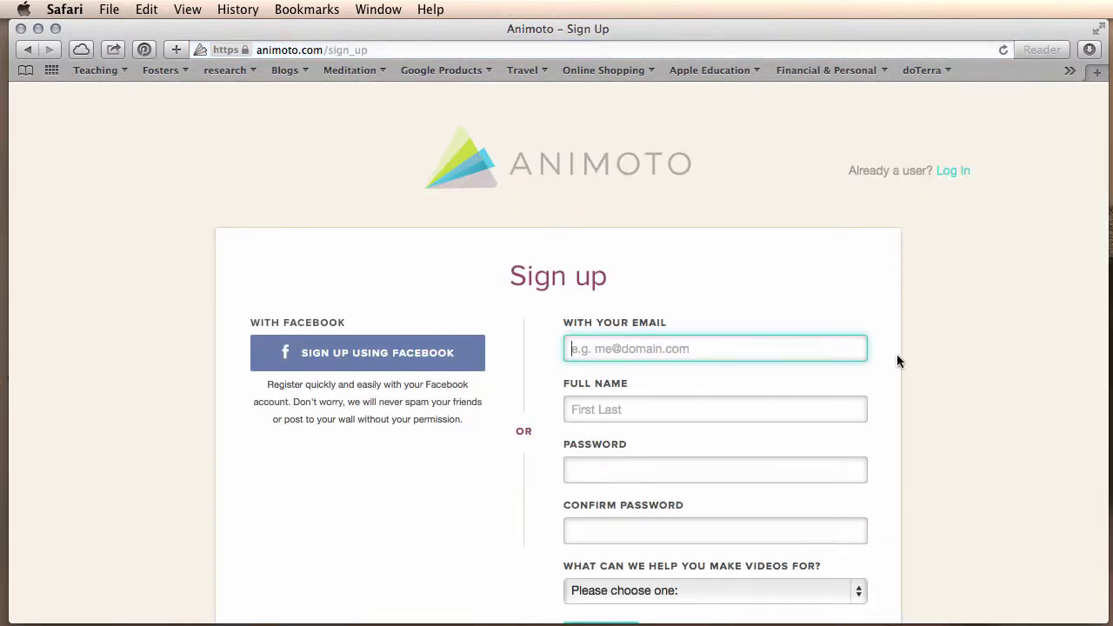
pyautogui.scroll(-3, 891, 396)
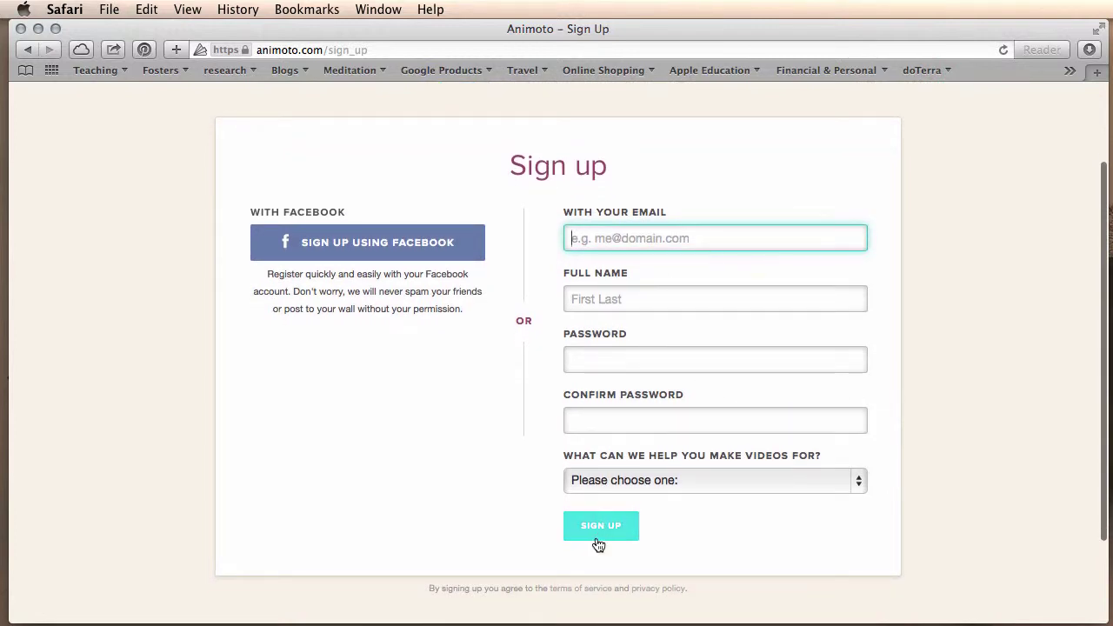
pyautogui.click(699, 481)
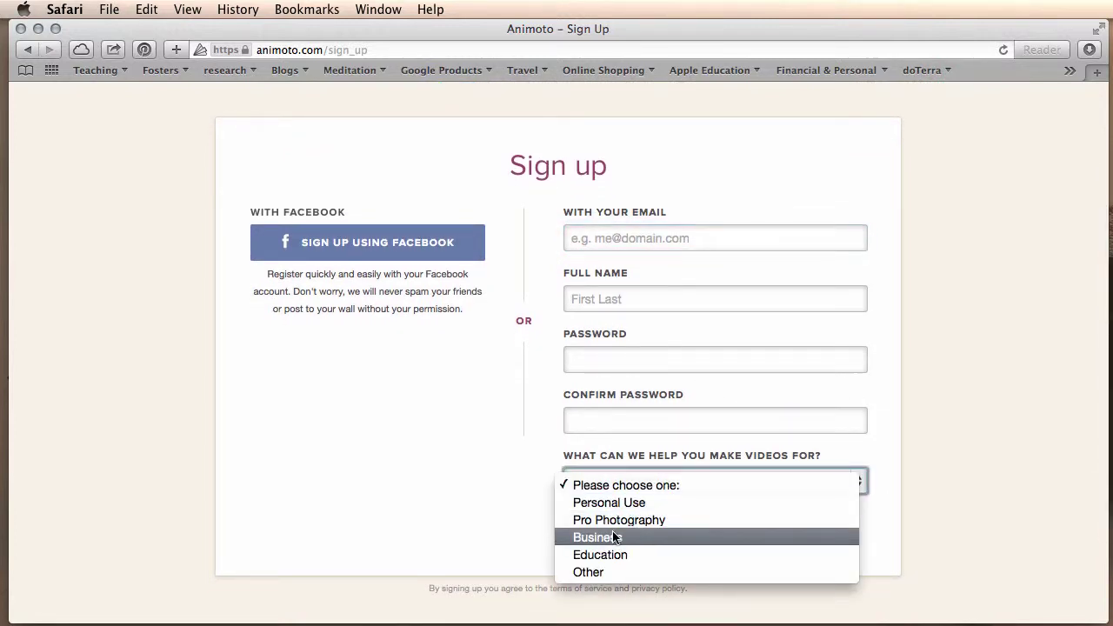
pyautogui.click(615, 555)
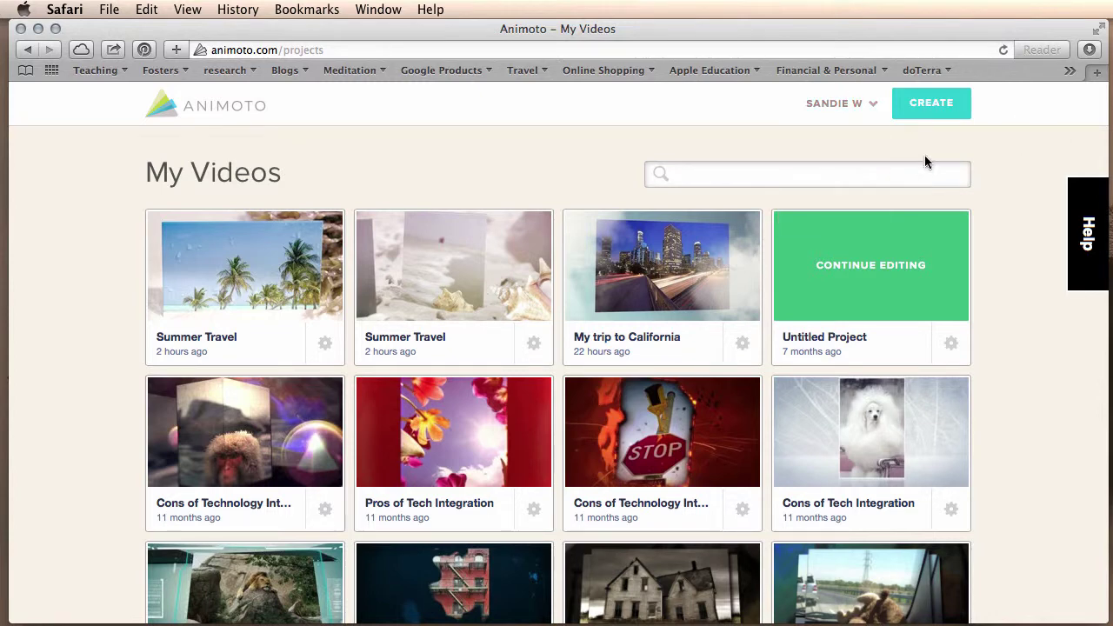
# - Create a new video and browse styles such as Slide, Grid, Air and Life's a Beach
pyautogui.click(934, 106)
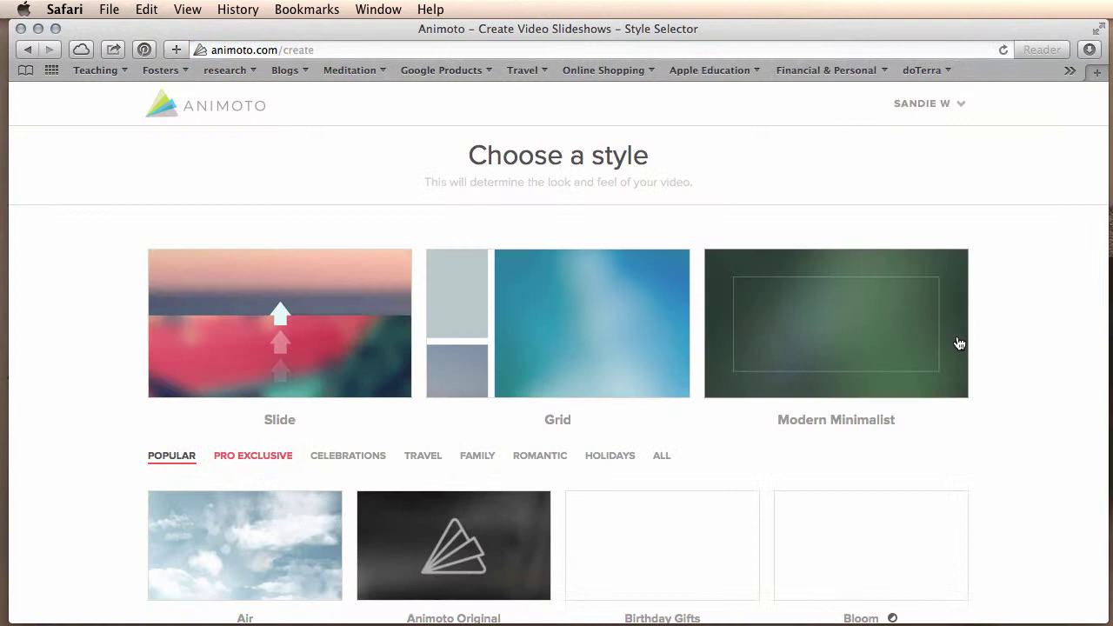
pyautogui.scroll(-3, 1002, 422)
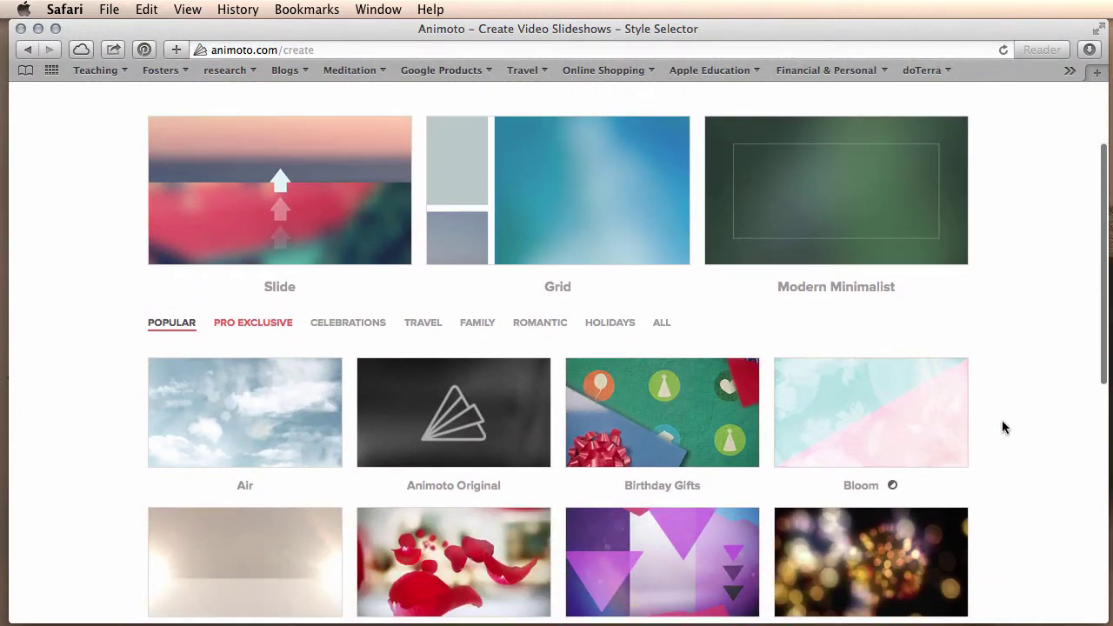
pyautogui.scroll(-8, 1002, 426)
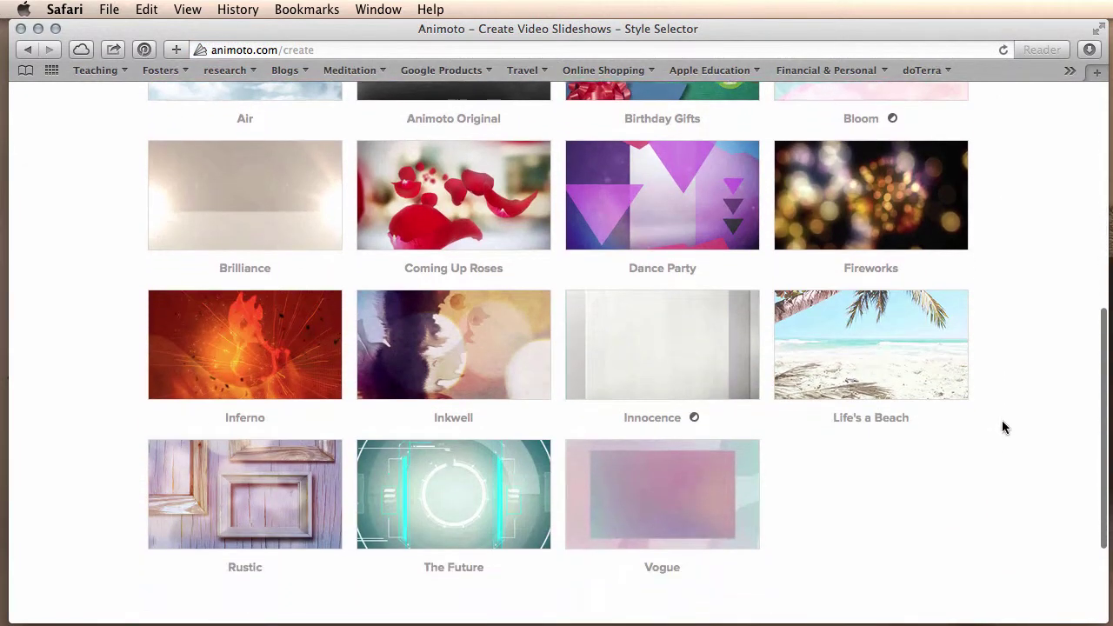
pyautogui.scroll(2, 1002, 426)
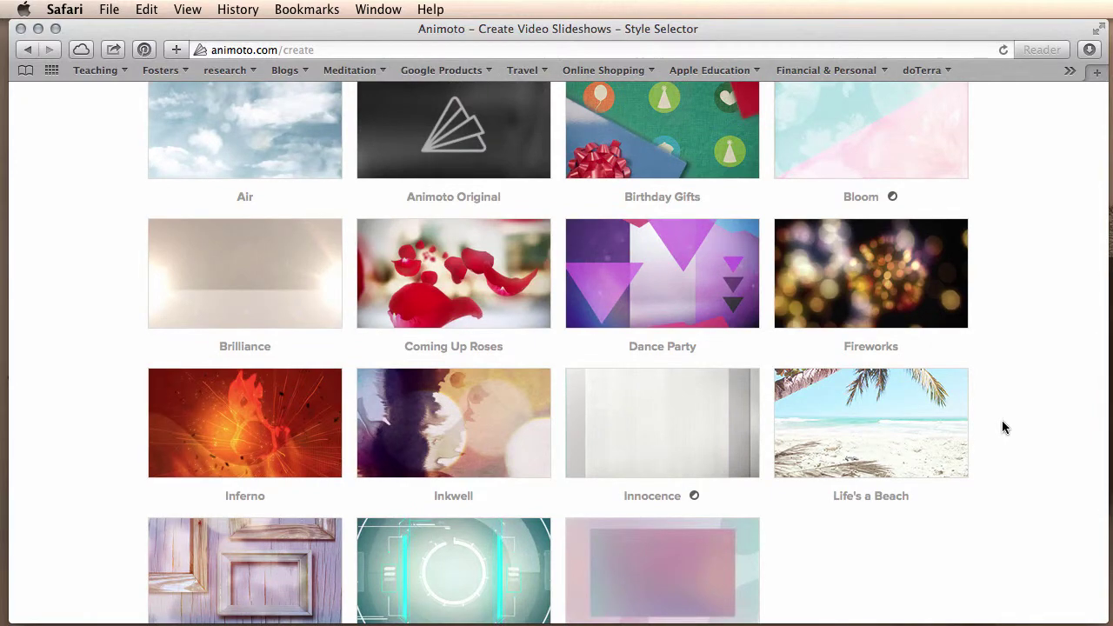
# - Preview and pause the Life's a Beach style, then start a free 30-second video with it
pyautogui.click(863, 427)
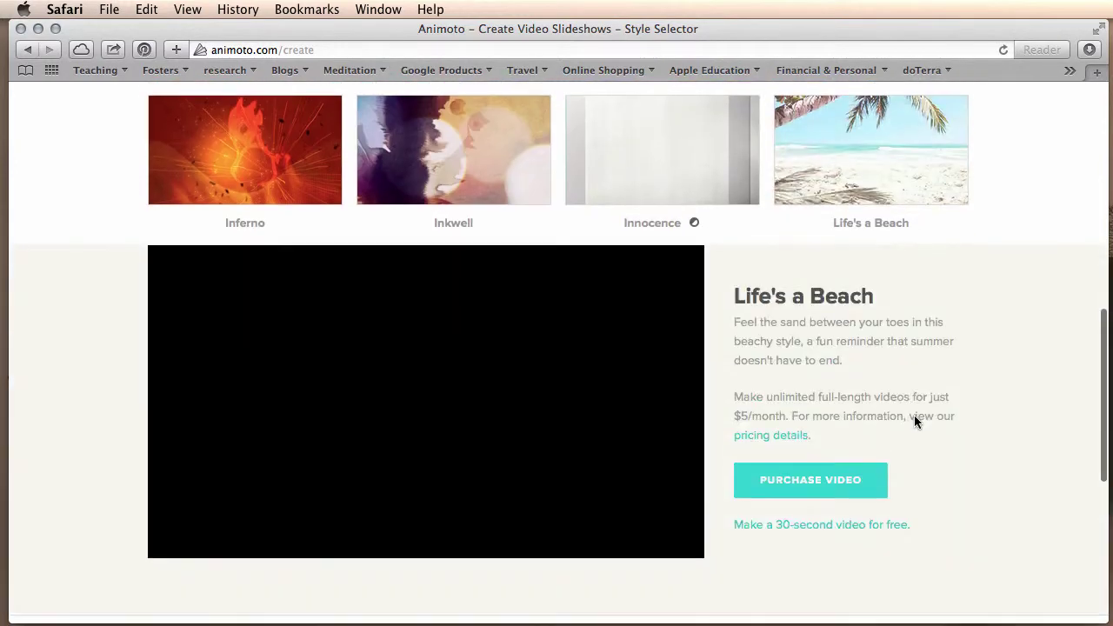
pyautogui.scroll(-3, 997, 417)
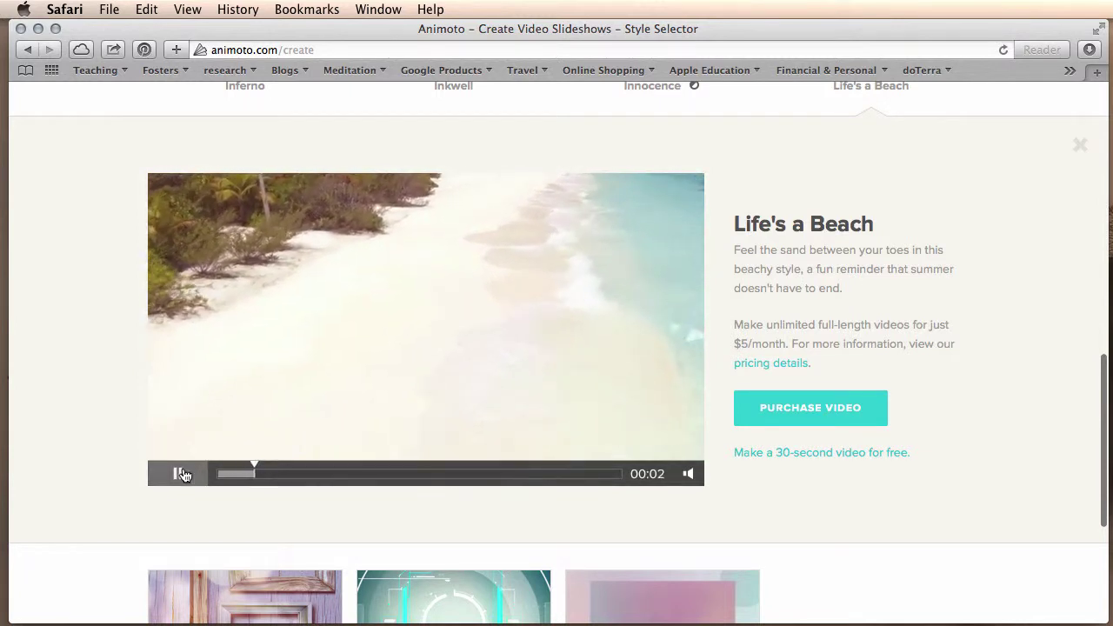
pyautogui.click(178, 473)
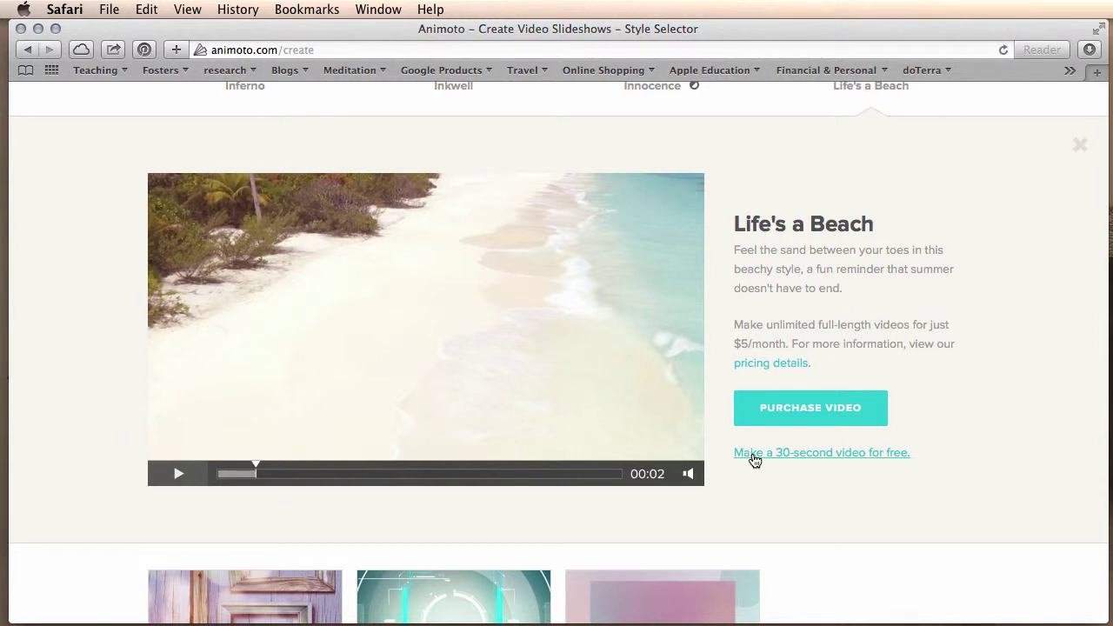
pyautogui.click(811, 453)
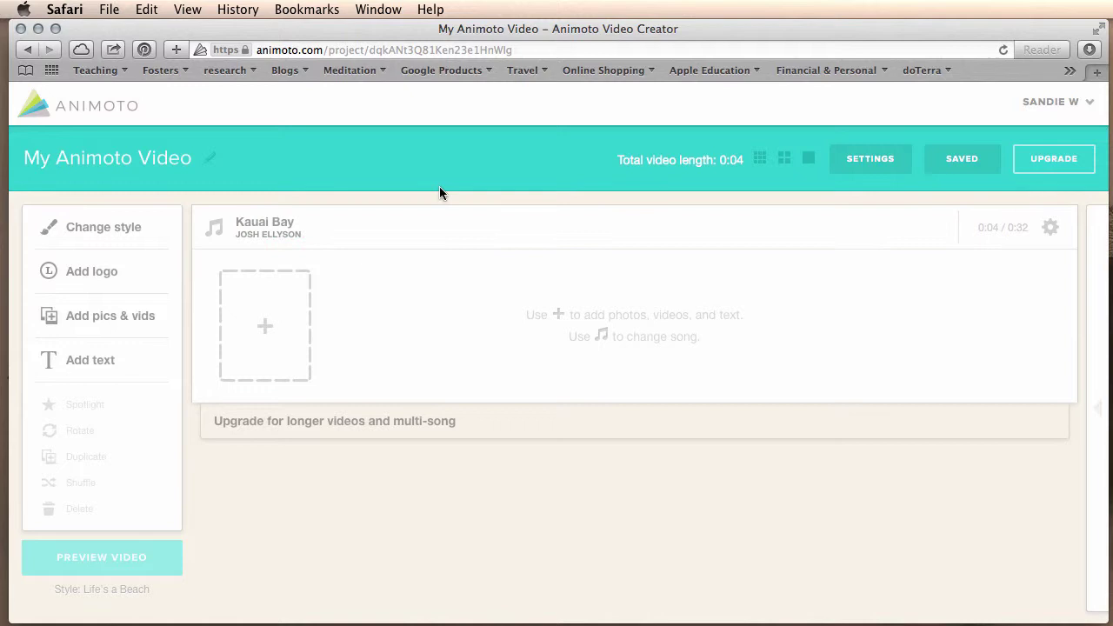
# - Title the video 'Summer Travel', date it July 21, 2014, and save the settings
pyautogui.click(867, 162)
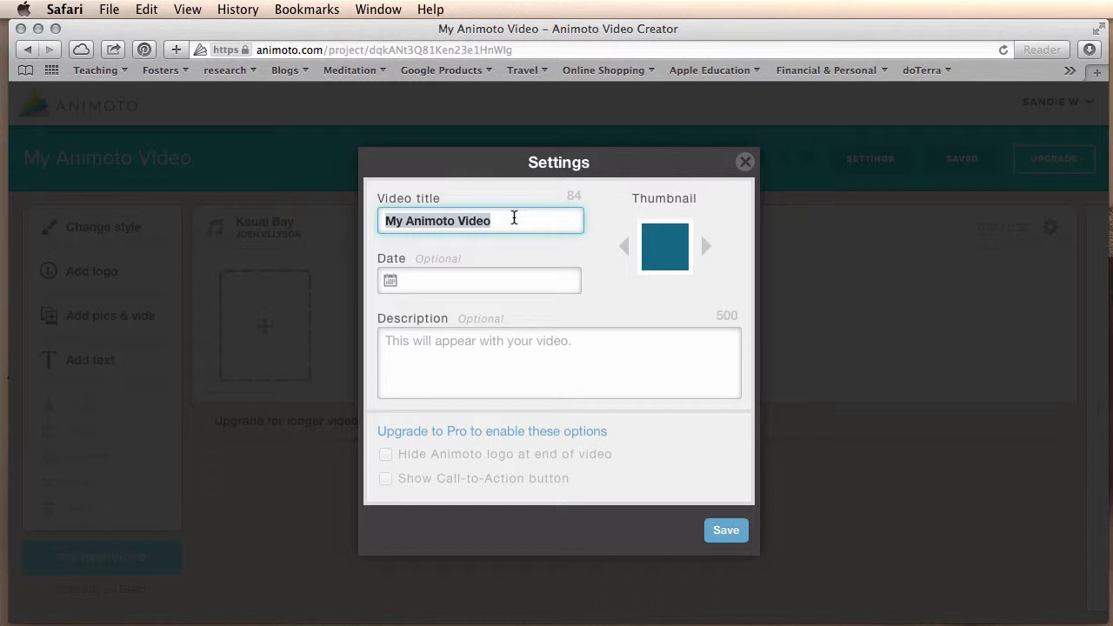
pyautogui.write('Summer Travel')
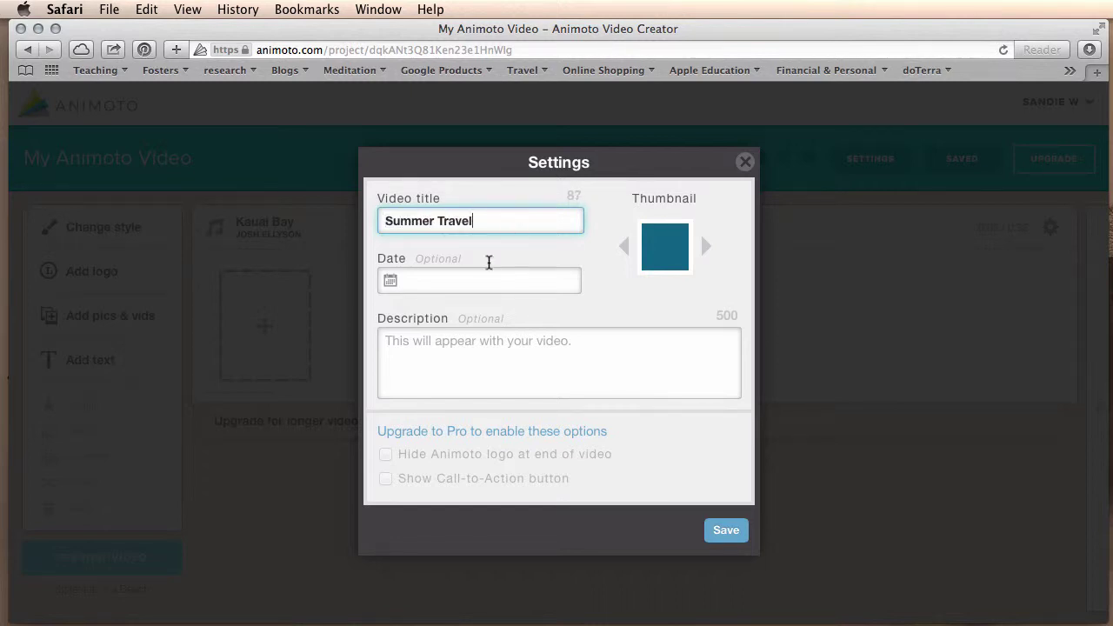
pyautogui.click(483, 280)
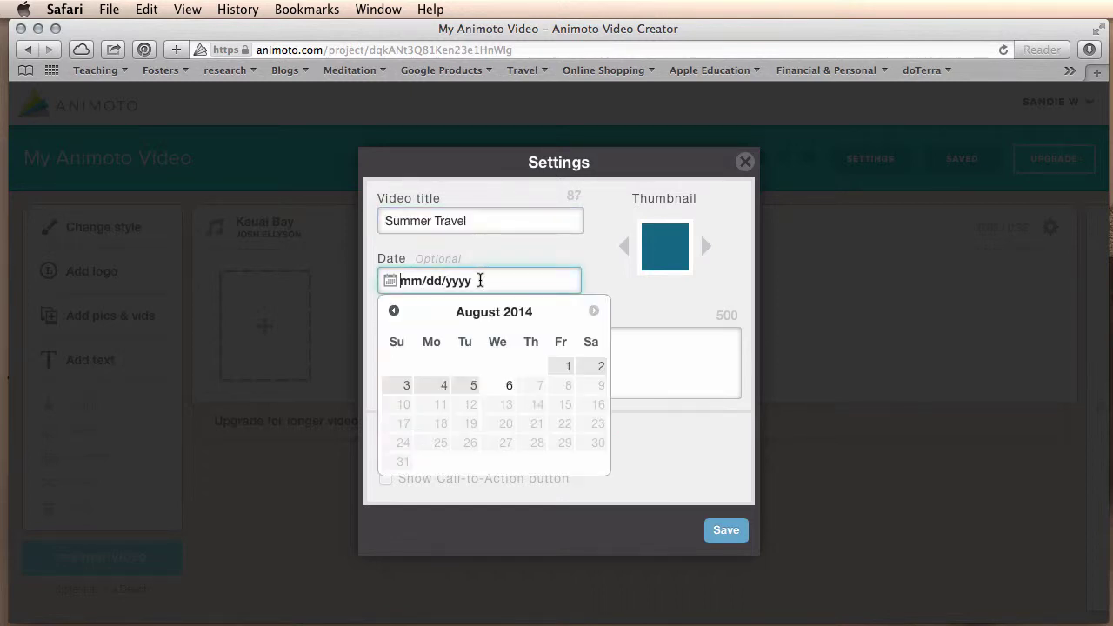
pyautogui.click(394, 318)
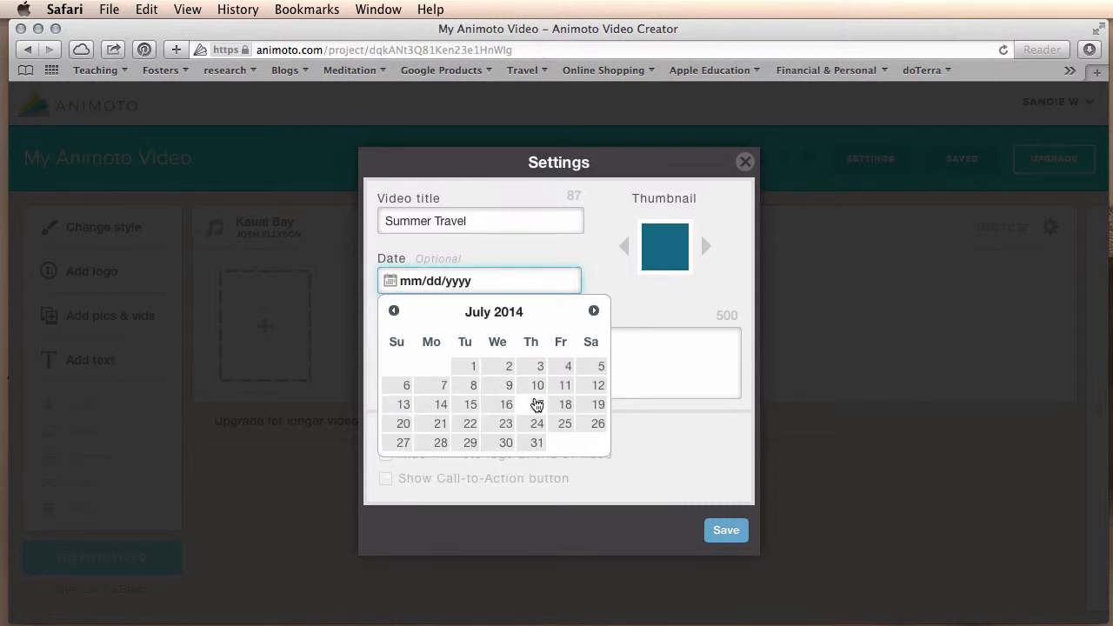
pyautogui.click(437, 427)
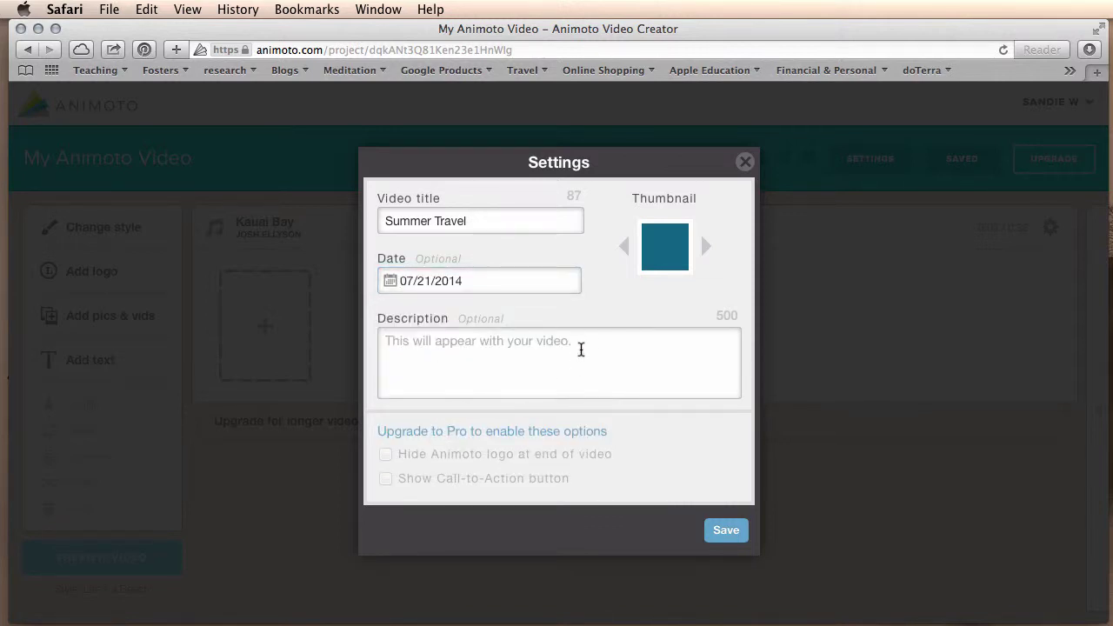
pyautogui.click(582, 349)
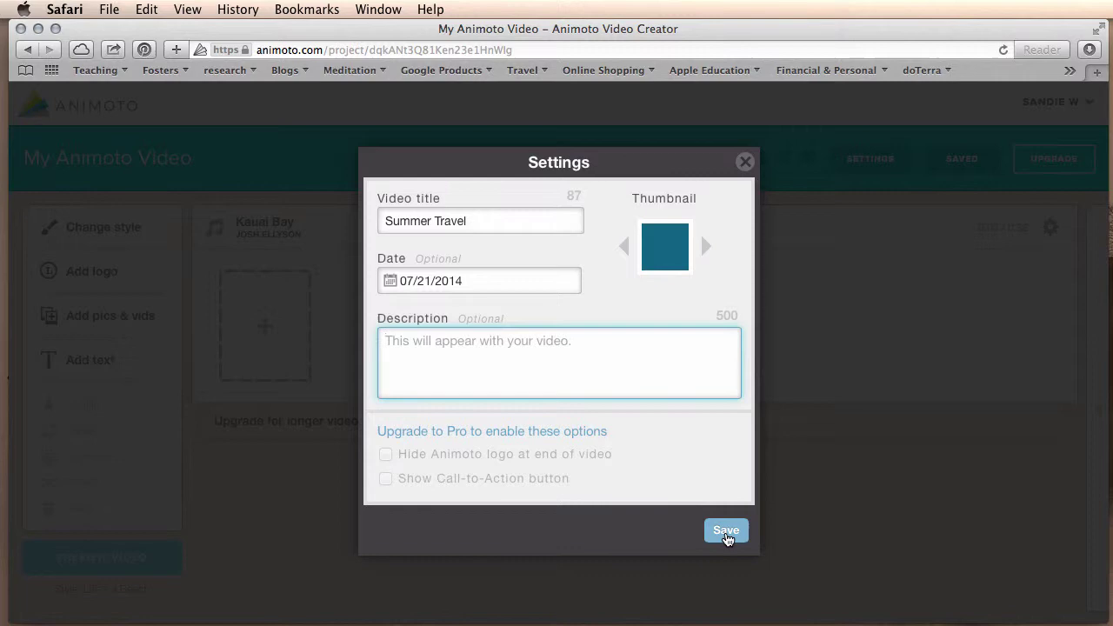
pyautogui.click(726, 533)
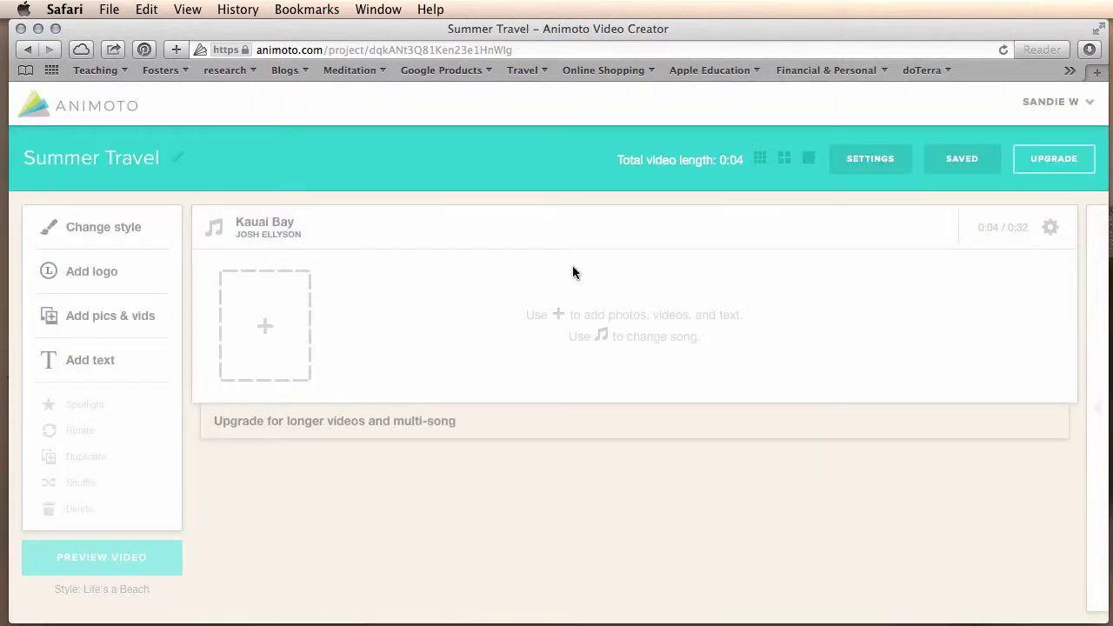
pyautogui.click(110, 234)
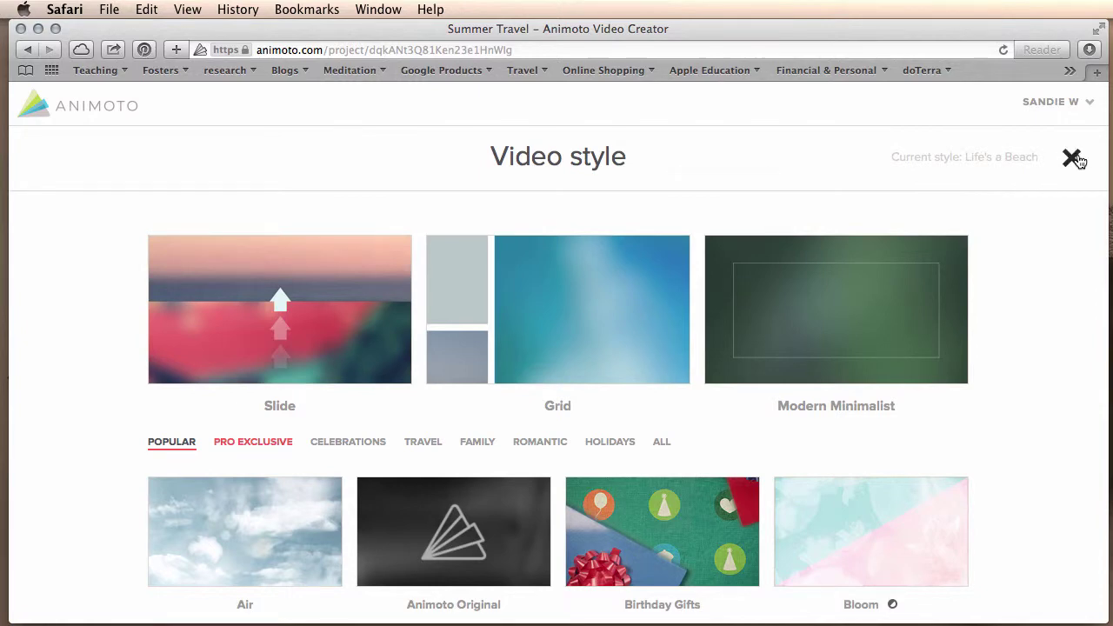
pyautogui.click(1072, 158)
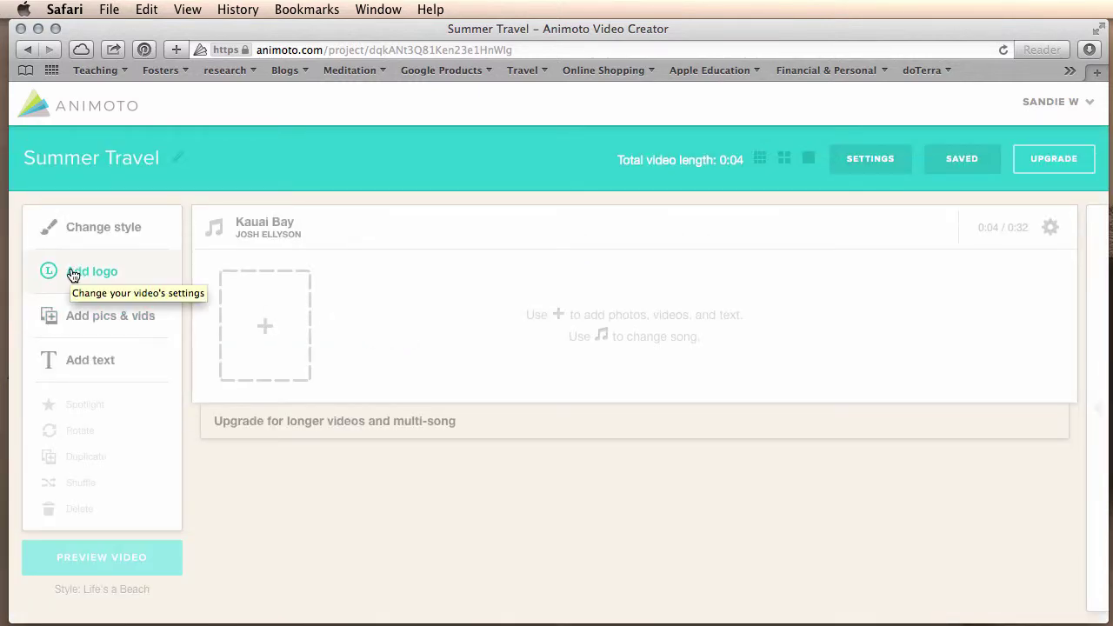
# - Open Animoto's Travel stock image collection
pyautogui.click(77, 322)
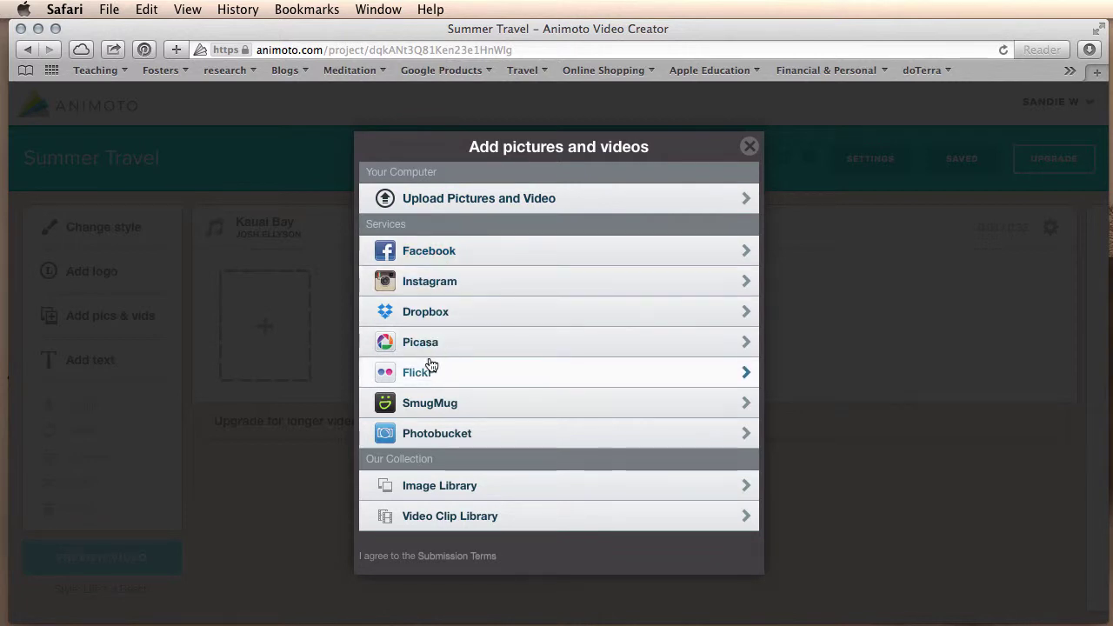
pyautogui.click(465, 490)
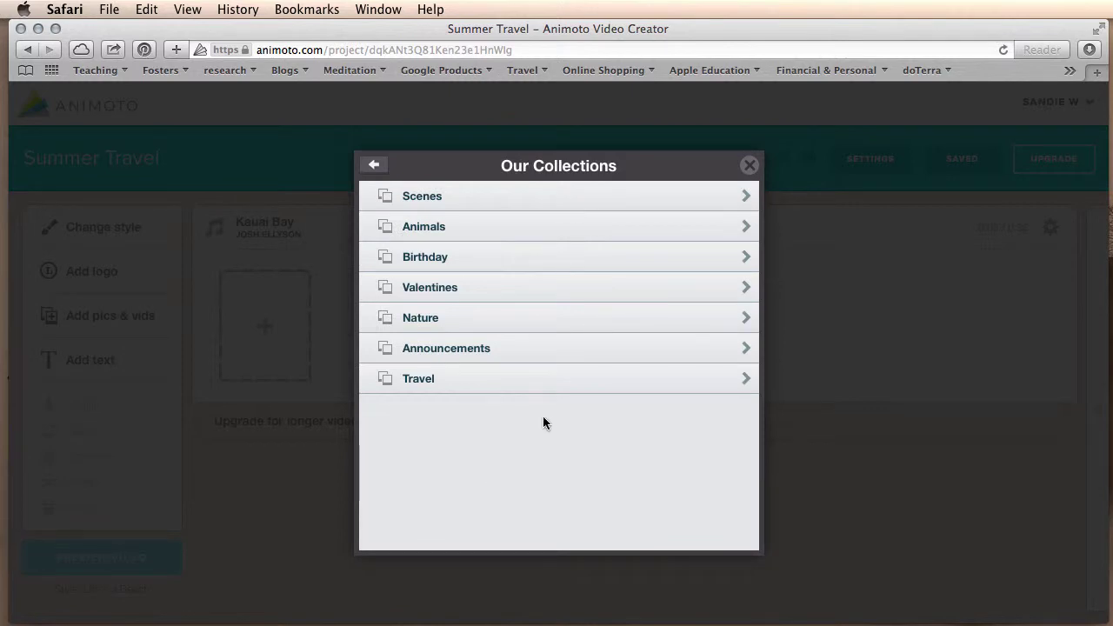
pyautogui.click(496, 383)
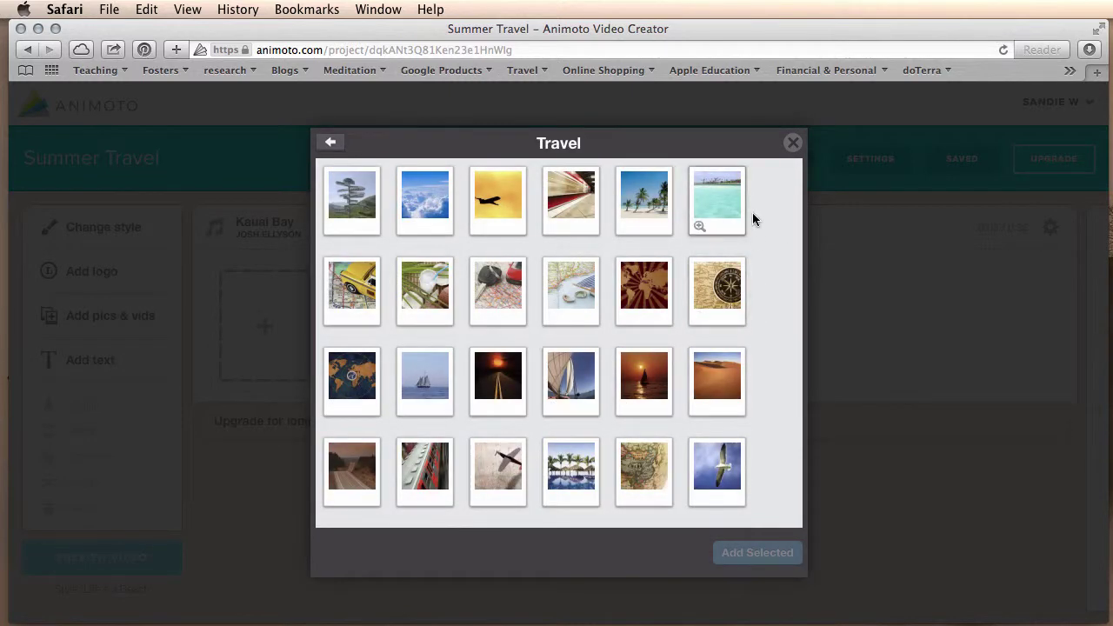
# - Select six Travel photos, including palm beach, turquoise sea, two sailboats and compass, and add them
pyautogui.click(713, 209)
pyautogui.click(640, 213)
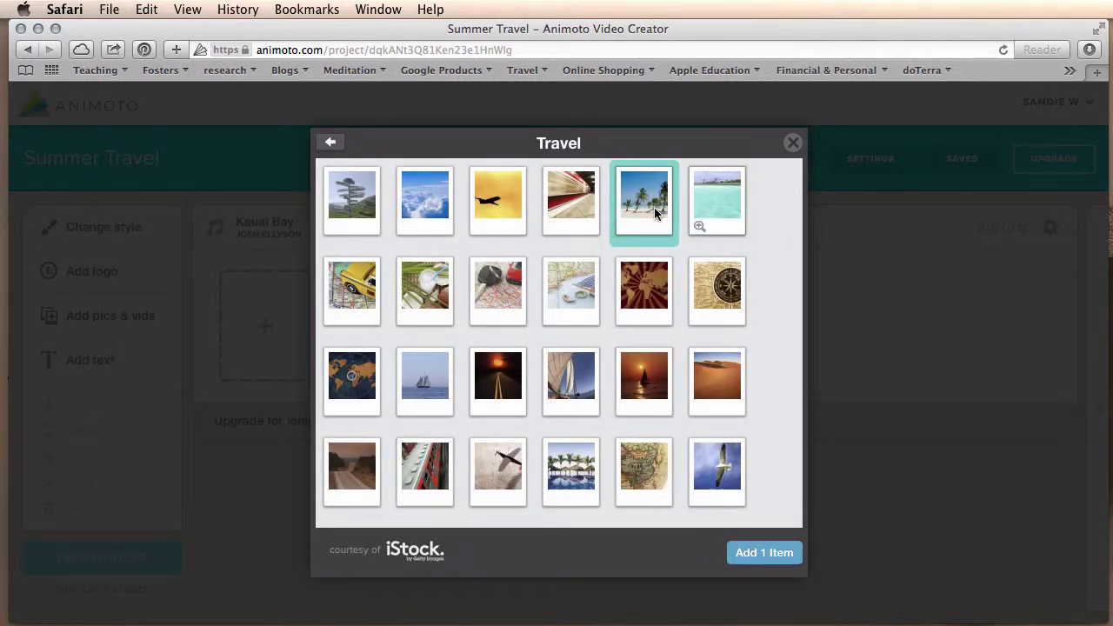
pyautogui.click(716, 203)
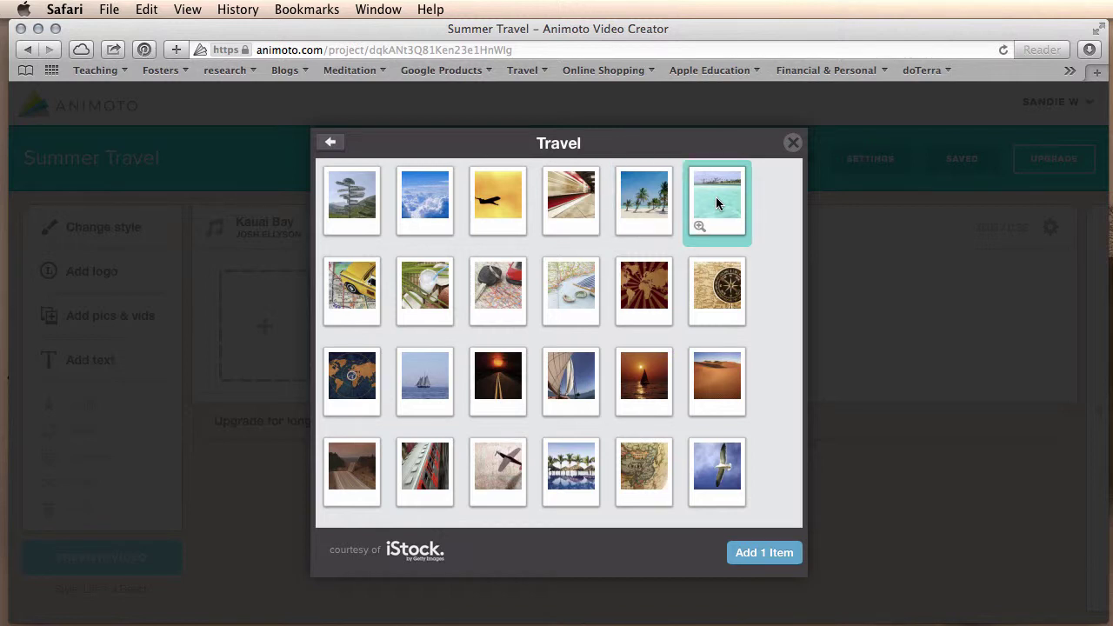
pyautogui.click(641, 197)
pyautogui.click(492, 208)
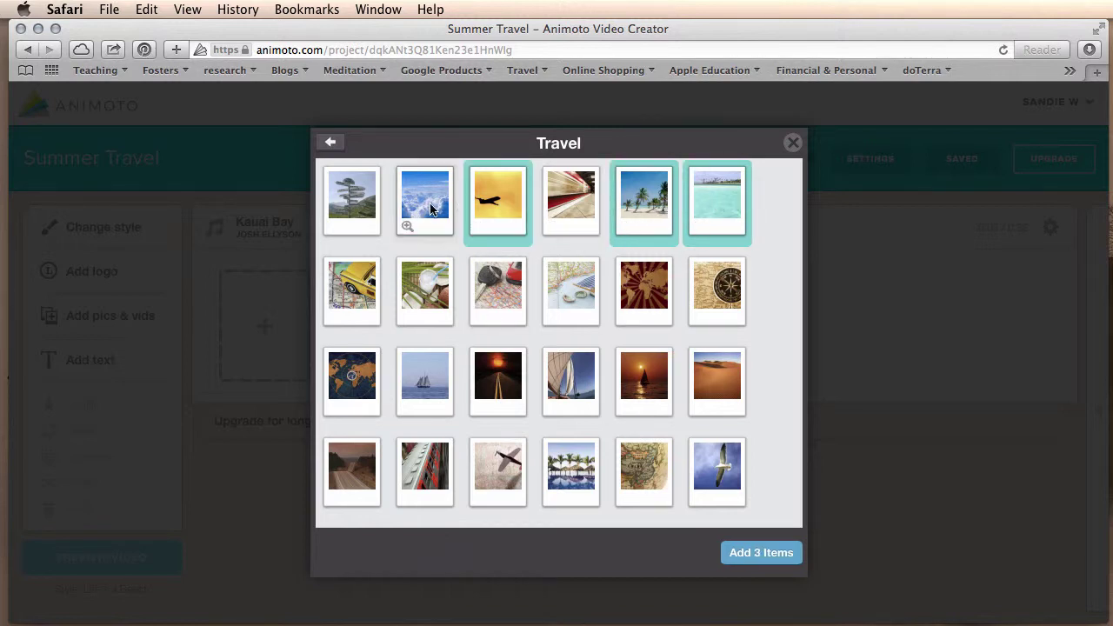
pyautogui.click(431, 370)
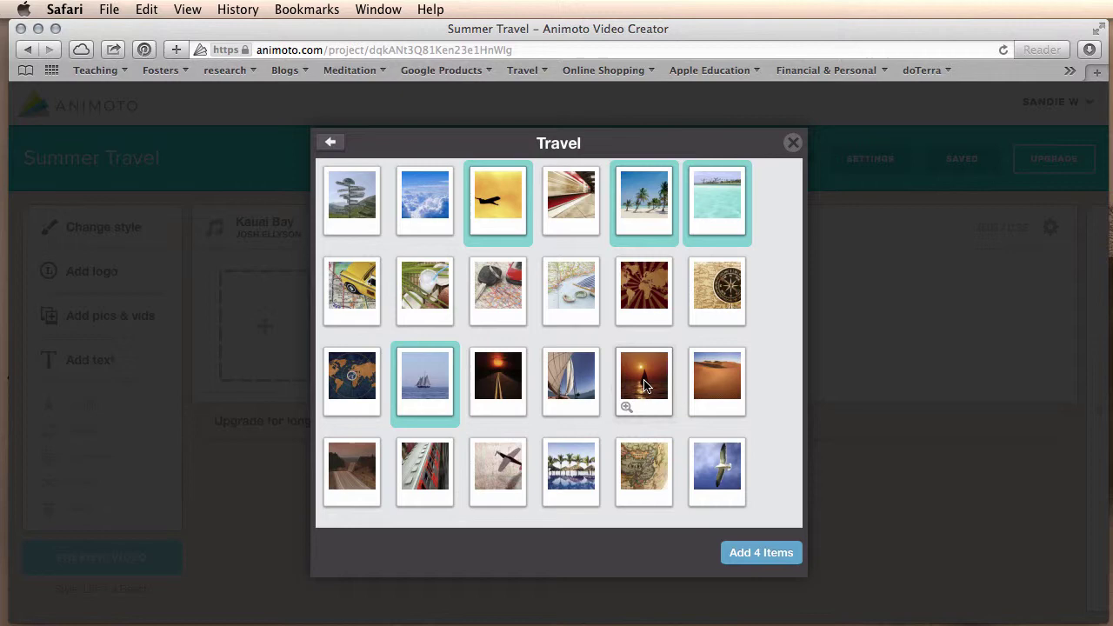
pyautogui.click(616, 385)
pyautogui.click(713, 315)
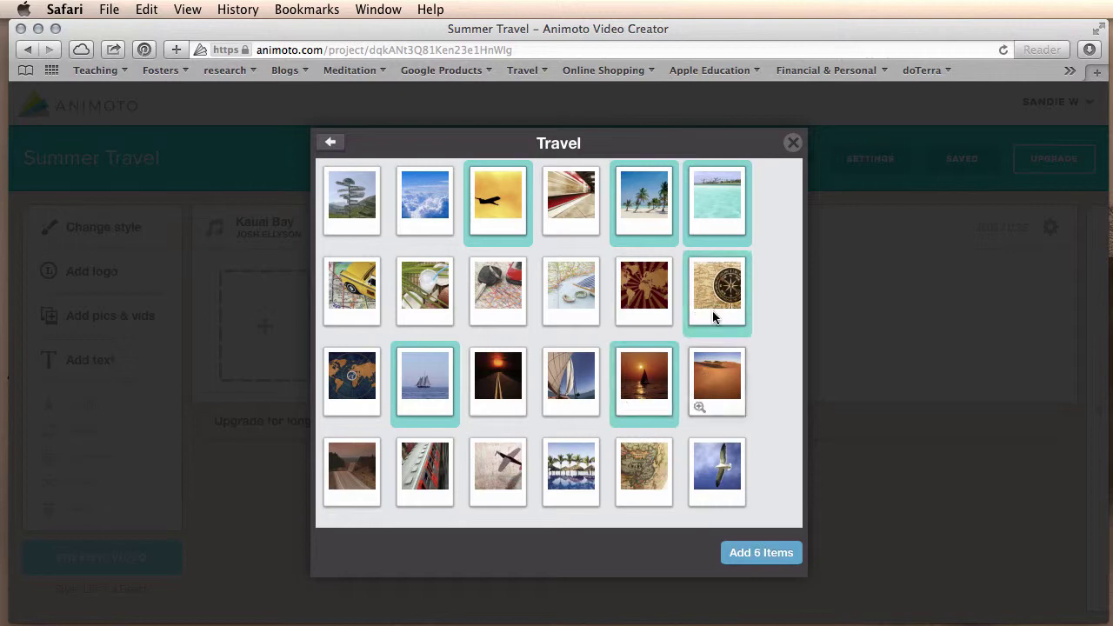
pyautogui.click(758, 553)
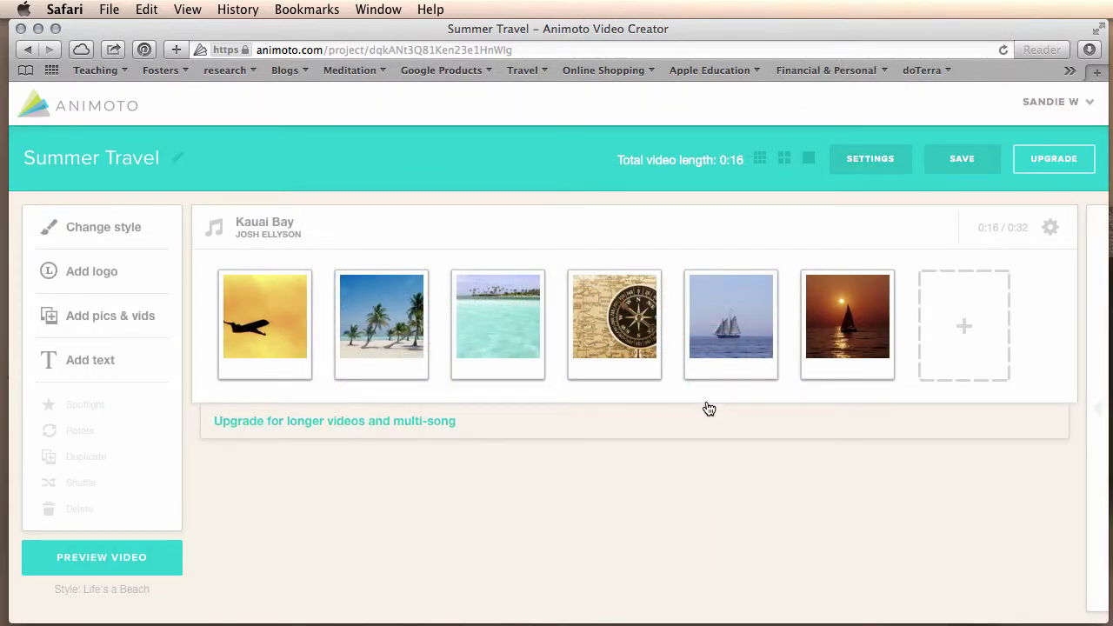
# - Swap the Kauai Bay soundtrack for Summer Sunshine from the Travel songs
pyautogui.click(268, 231)
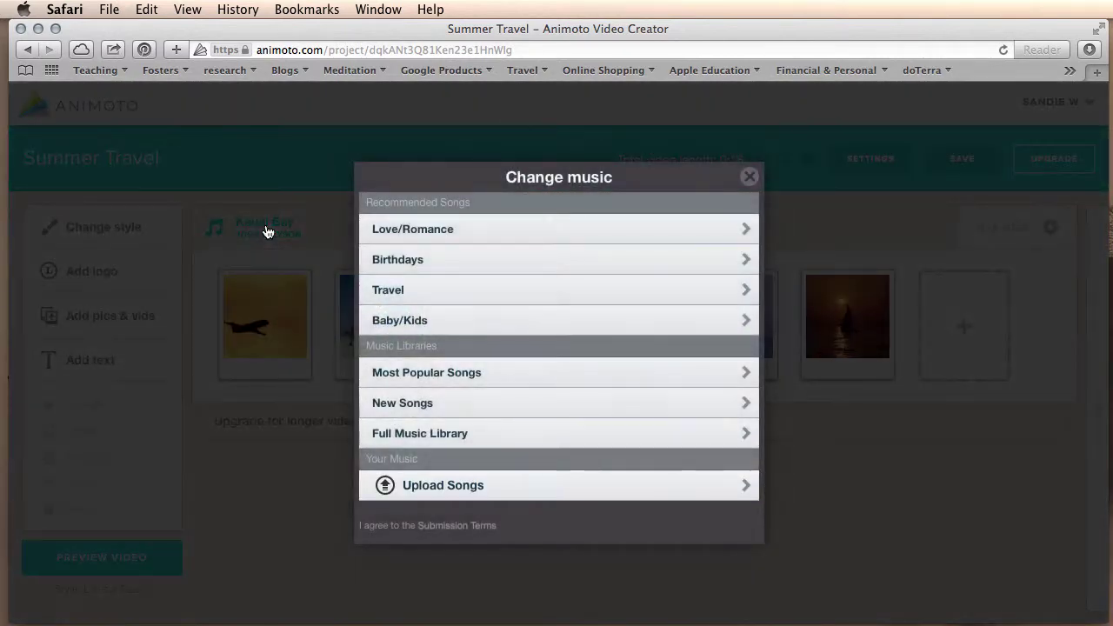
pyautogui.click(447, 291)
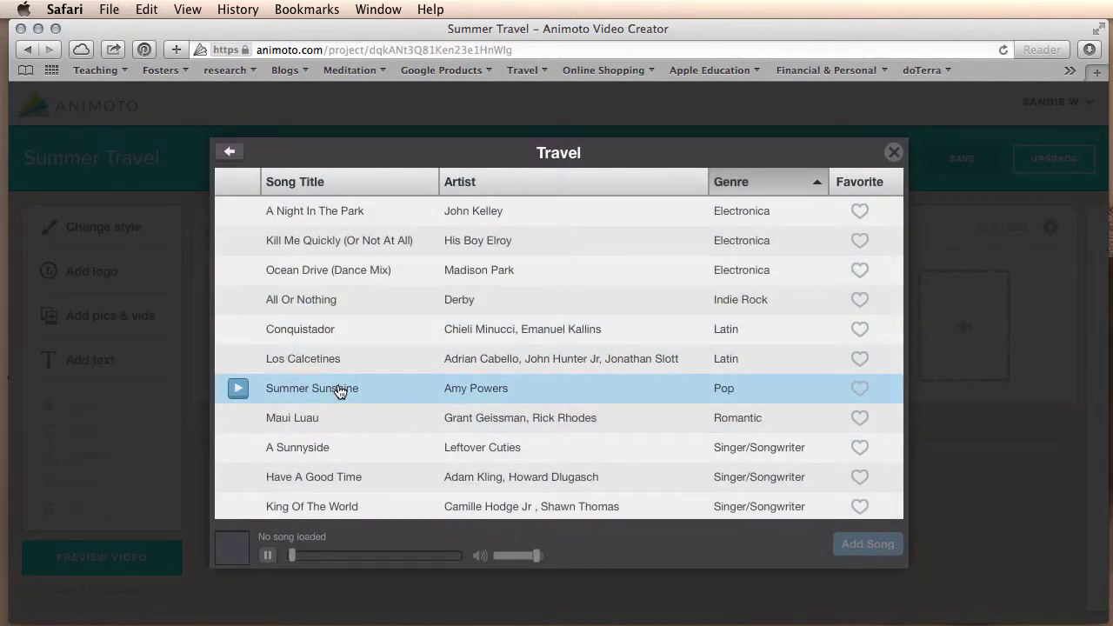
pyautogui.click(340, 392)
pyautogui.click(848, 547)
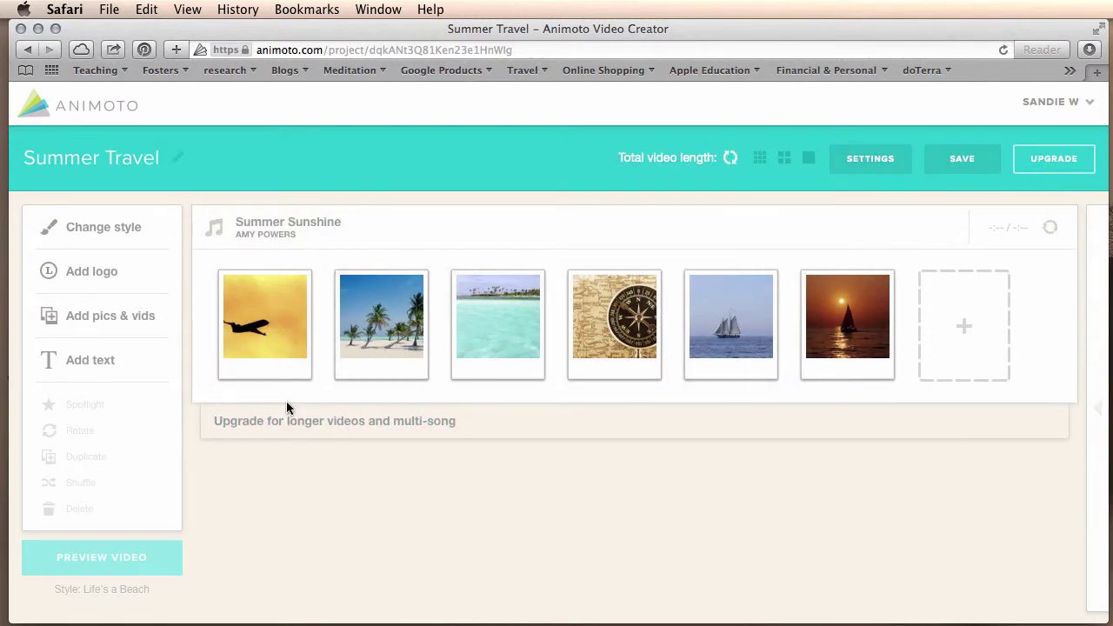
# - Caption the airplane photo 'Our travels begin...' and save it
pyautogui.click(248, 377)
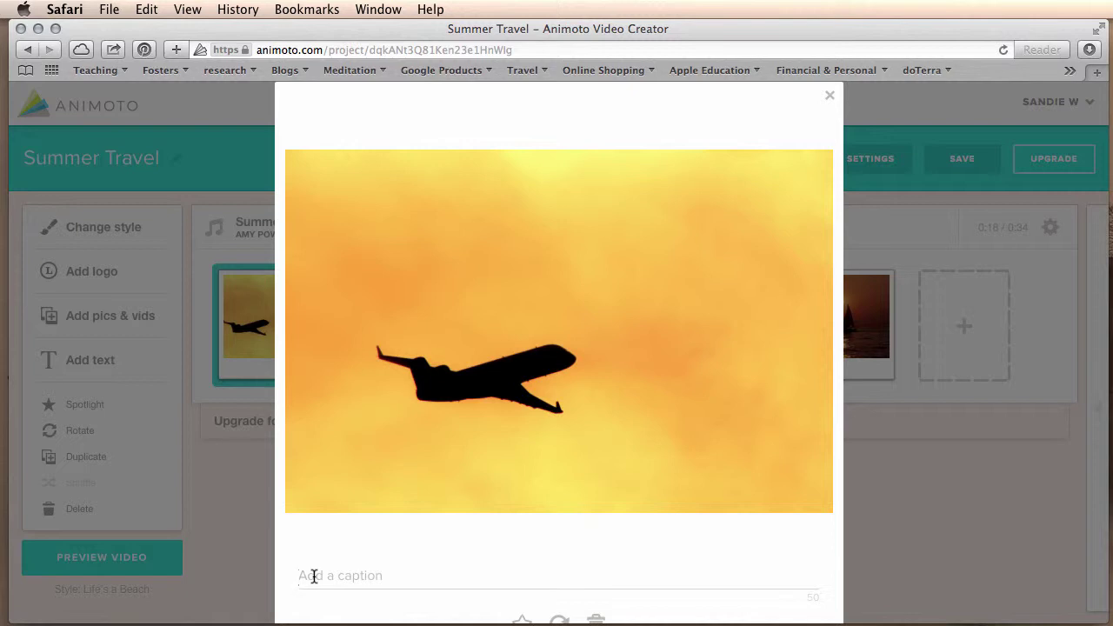
pyautogui.write('Our travels begin...')
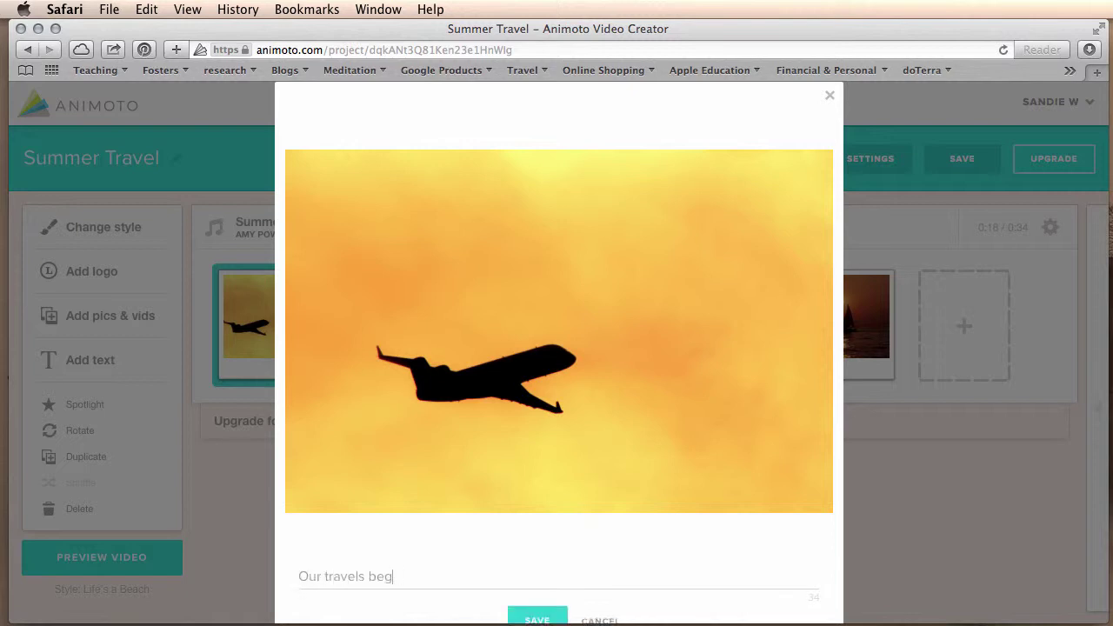
pyautogui.click(527, 616)
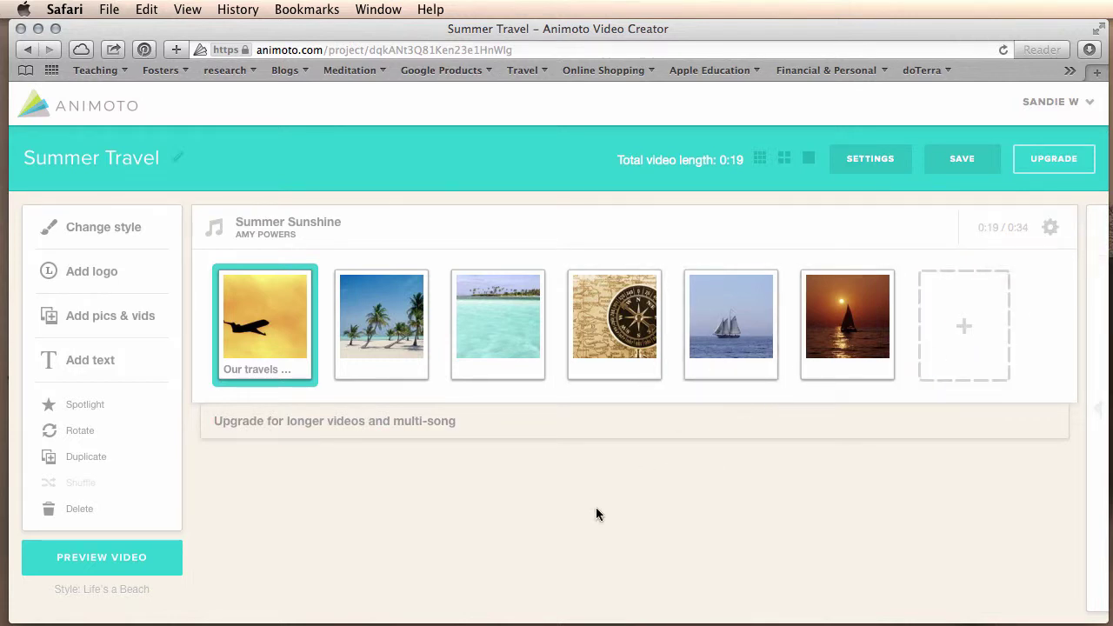
pyautogui.moveTo(381, 383)
# - Skip the preview to produce Summer Travel, then play and pause it until finalized
pyautogui.click(103, 561)
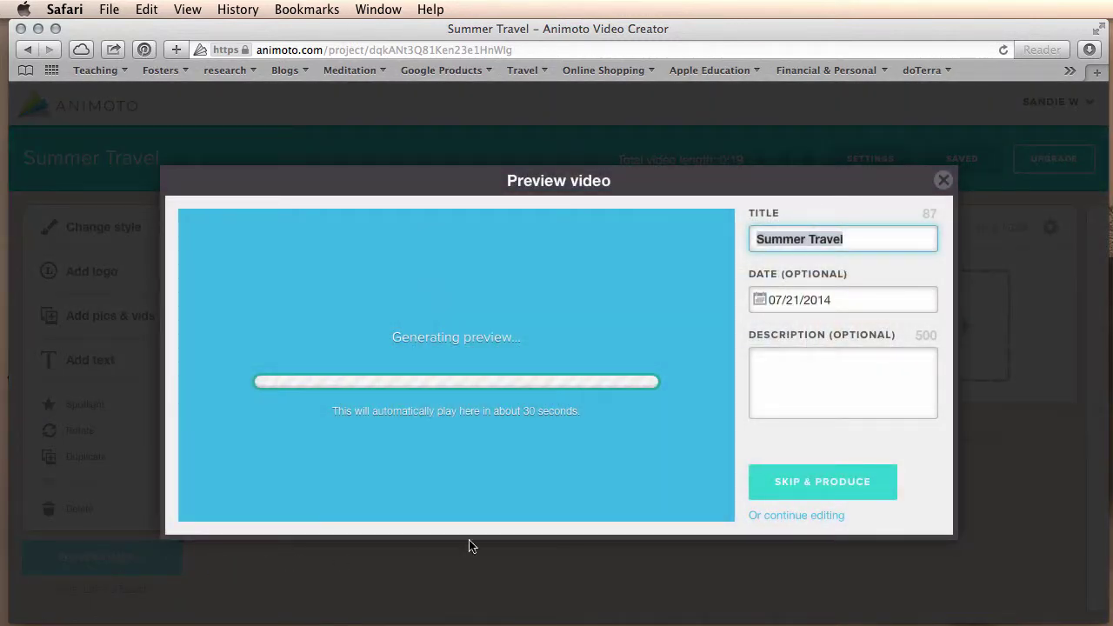
pyautogui.click(851, 489)
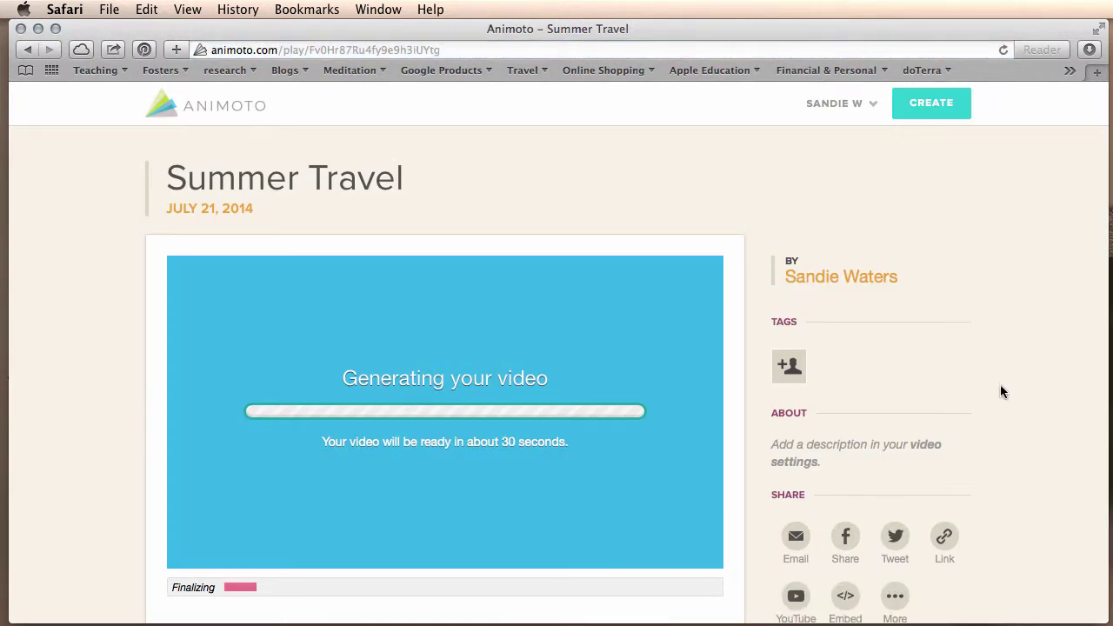
pyautogui.scroll(-3, 1035, 387)
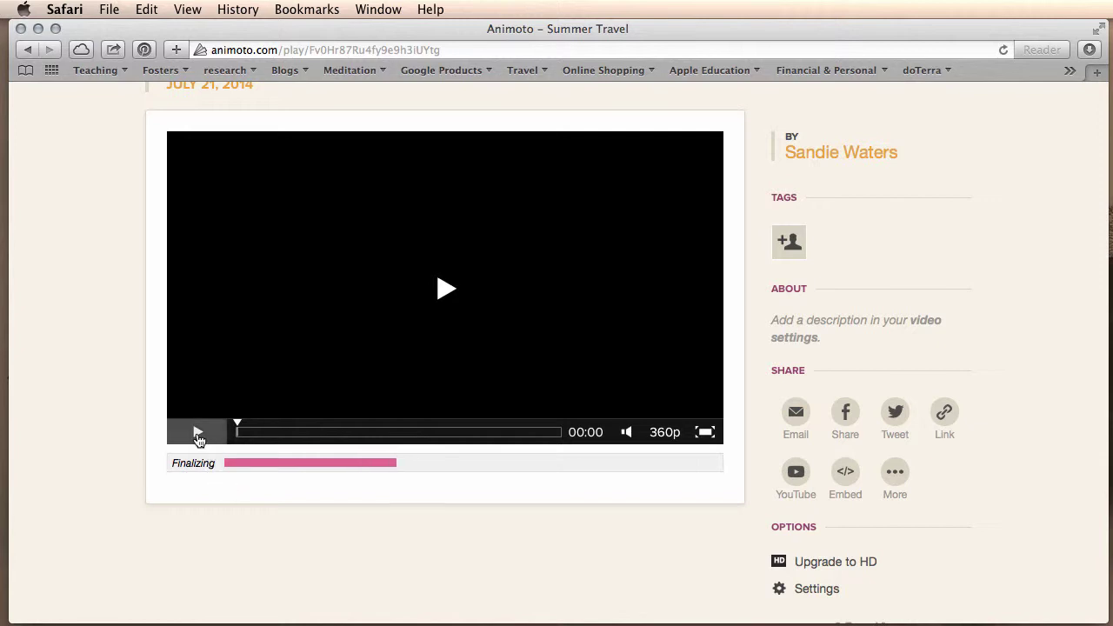
pyautogui.click(198, 435)
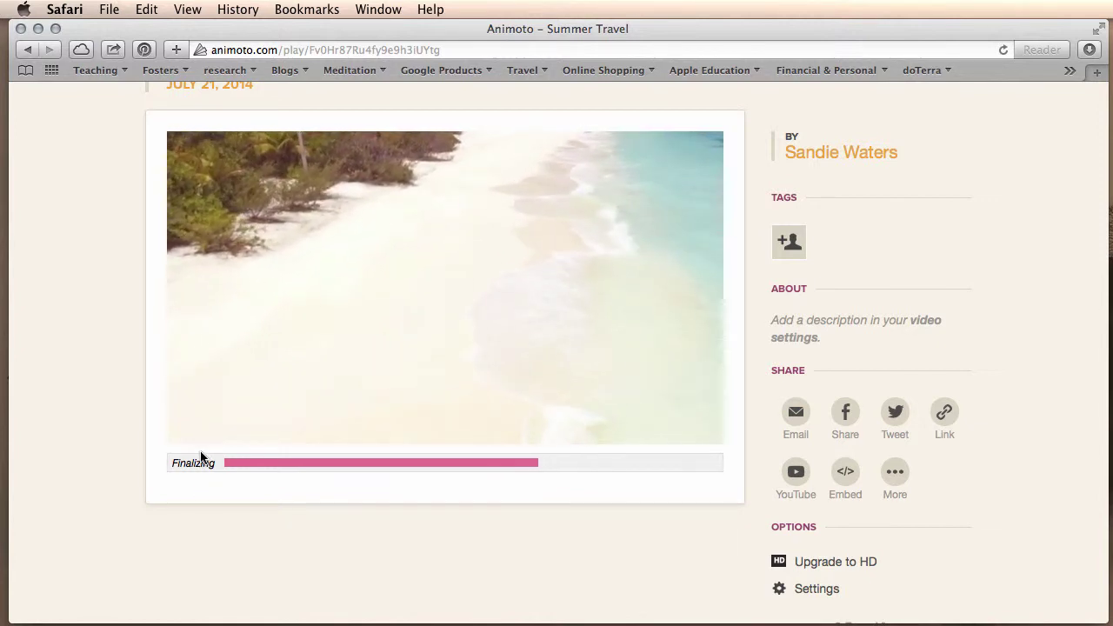
pyautogui.moveTo(200, 435)
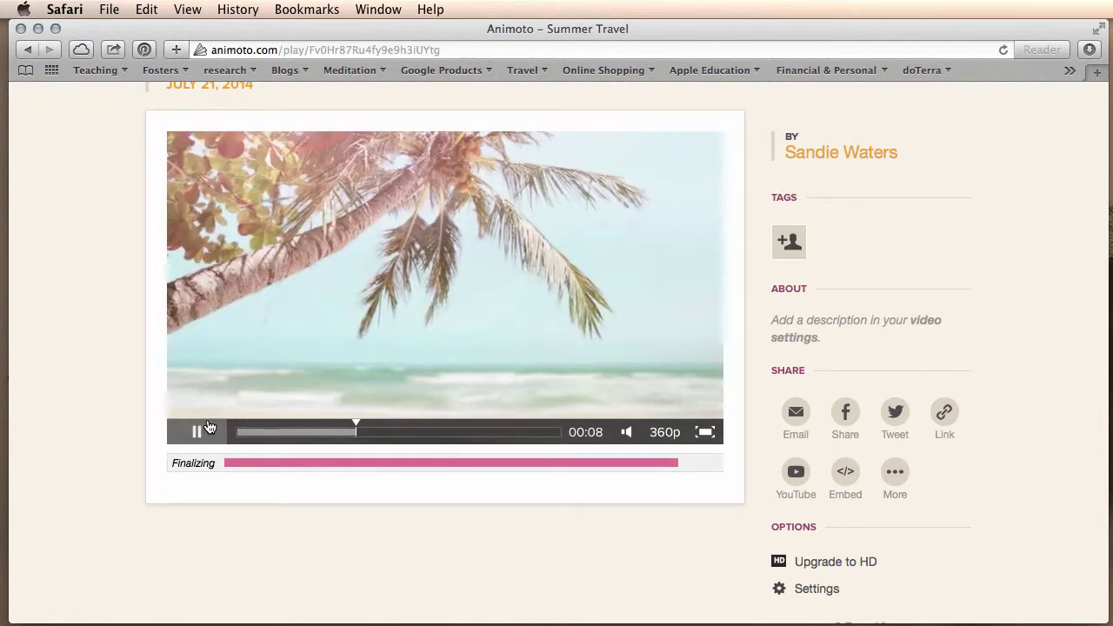
pyautogui.click(198, 432)
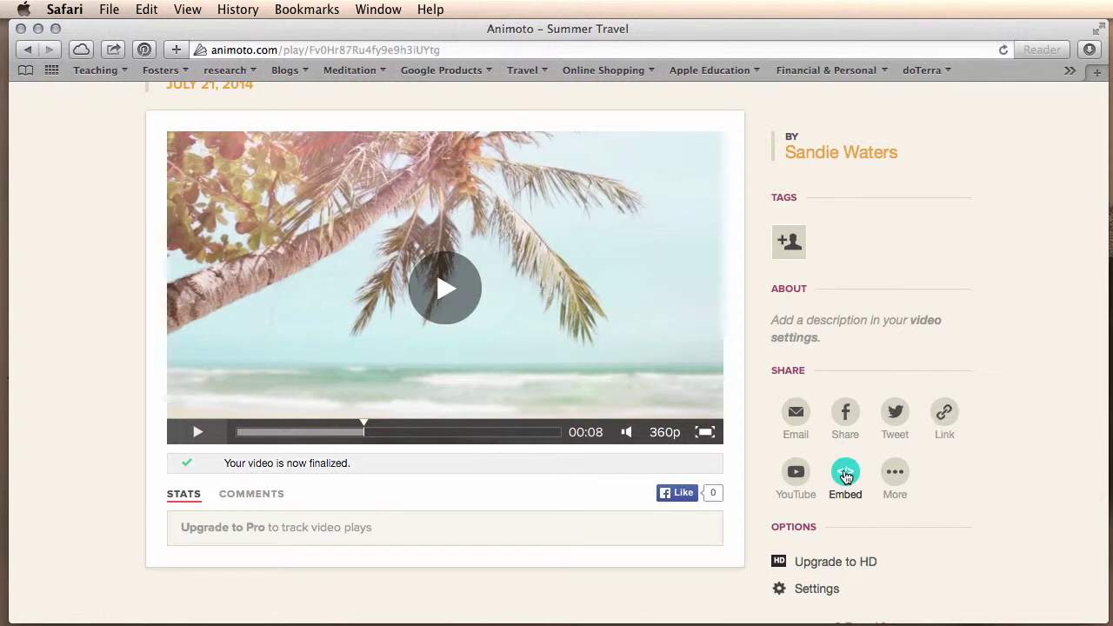
# - Copy the Small 432x243, 360p embed code to the clipboard and close the embed dialog
pyautogui.click(846, 476)
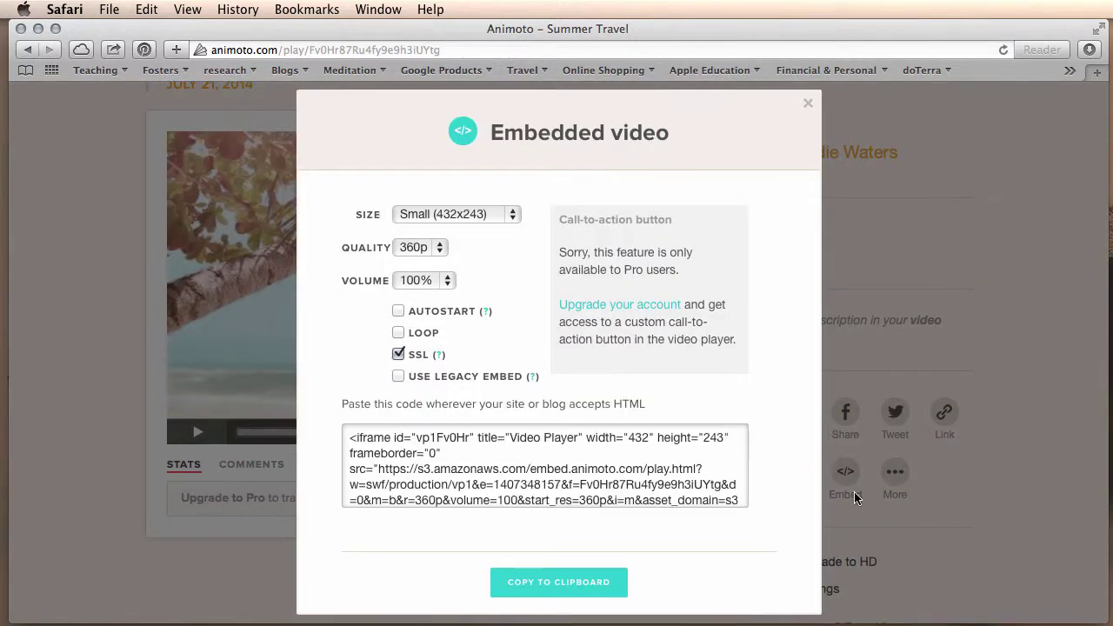
pyautogui.click(536, 475)
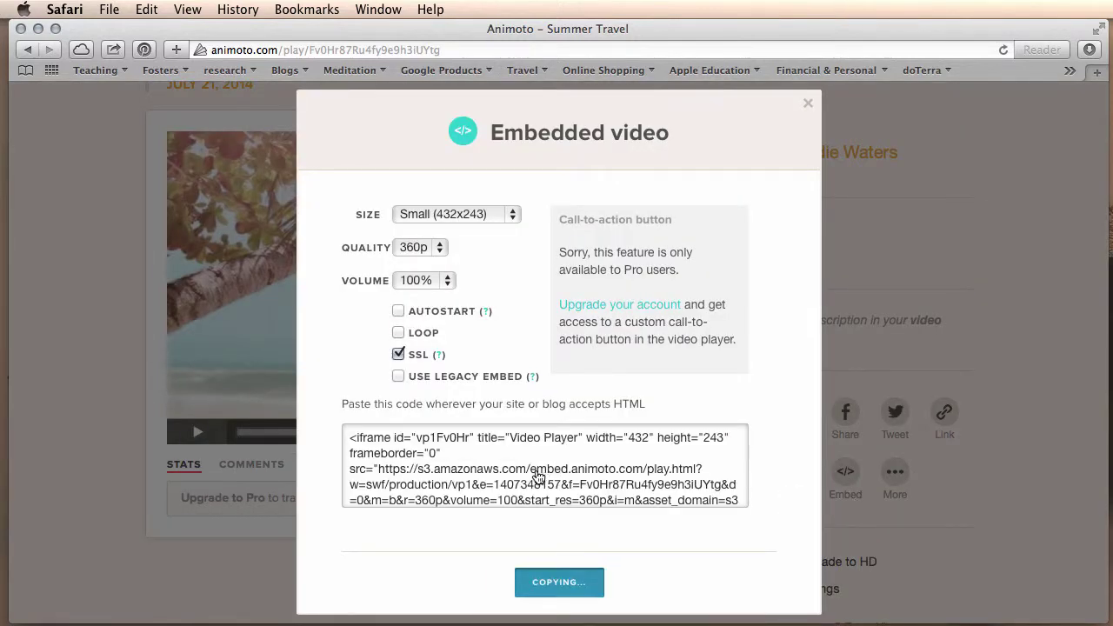
pyautogui.click(569, 588)
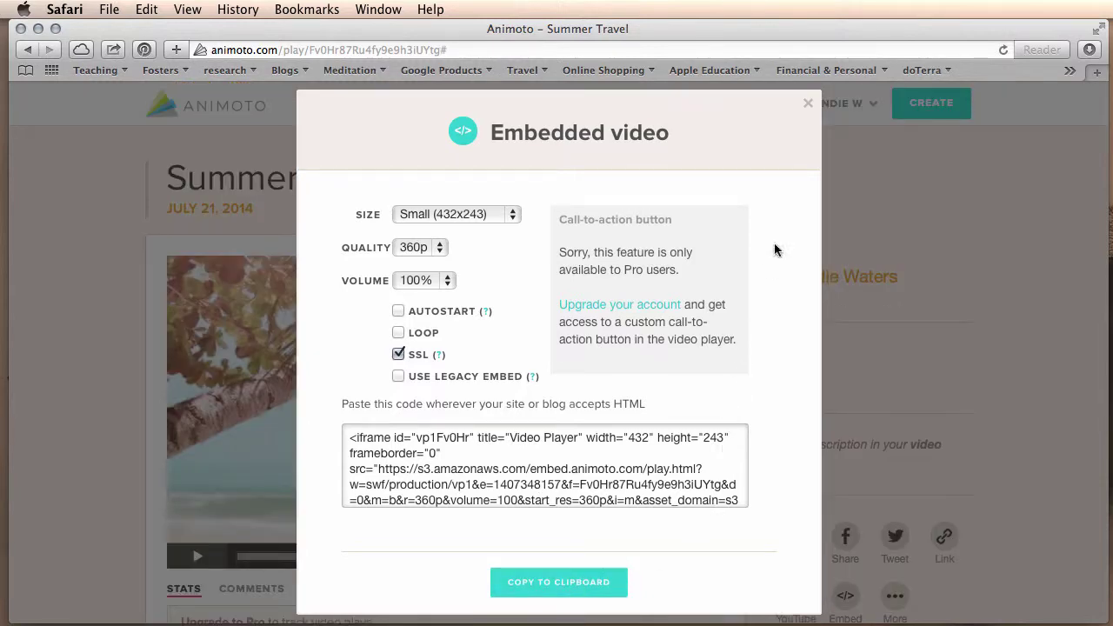
pyautogui.click(804, 105)
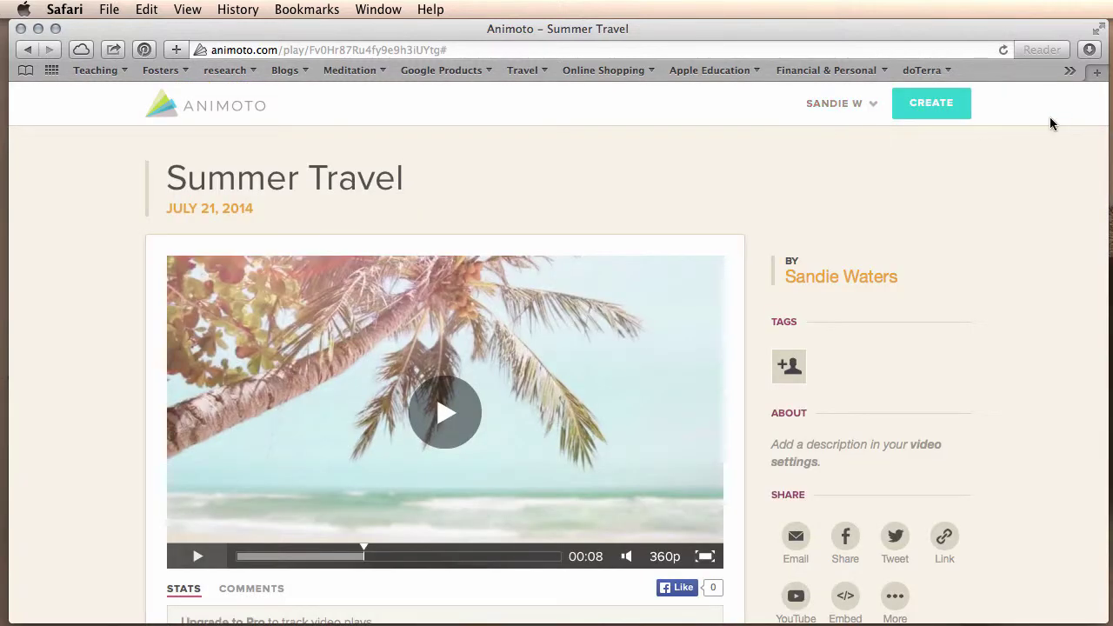
# - In a new tab, open the test site's Resources page in Google Sites for editing
pyautogui.click(1093, 77)
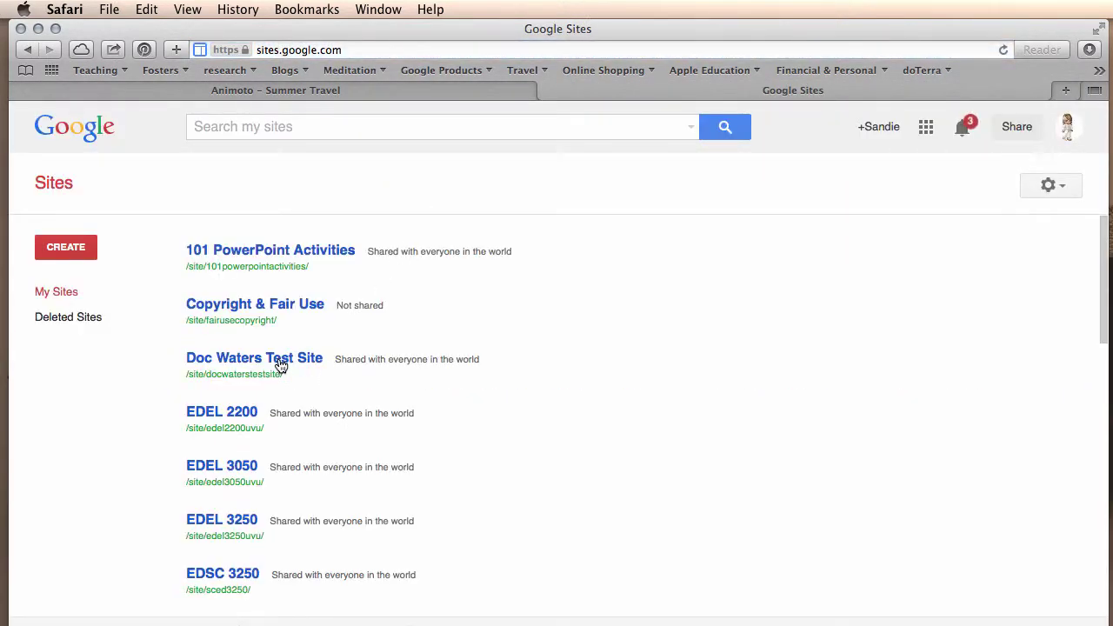
pyautogui.click(278, 361)
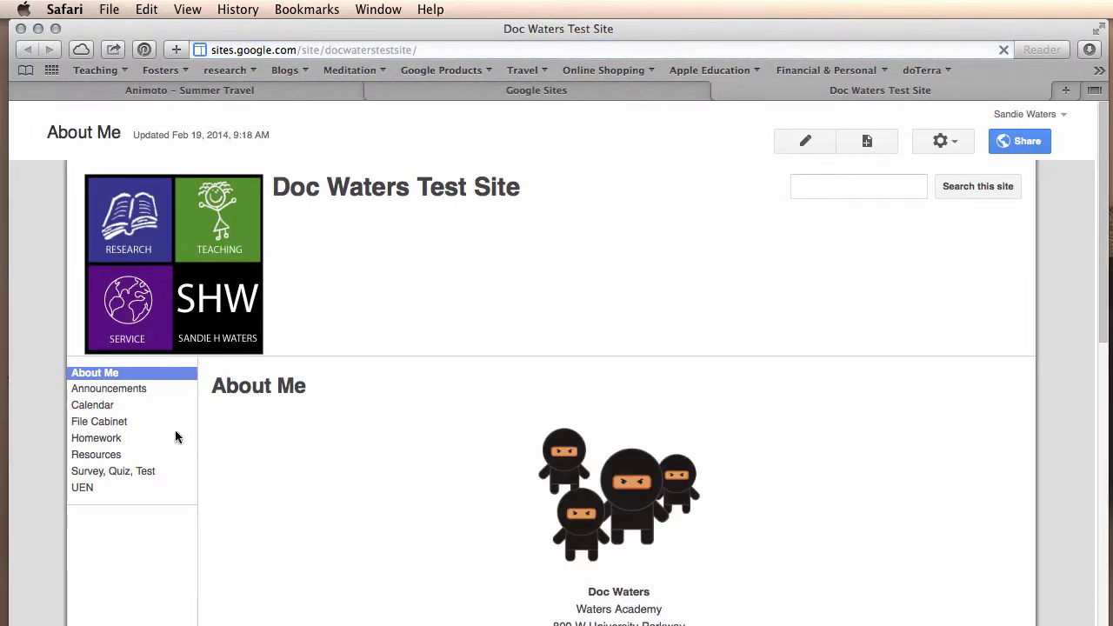
pyautogui.click(107, 451)
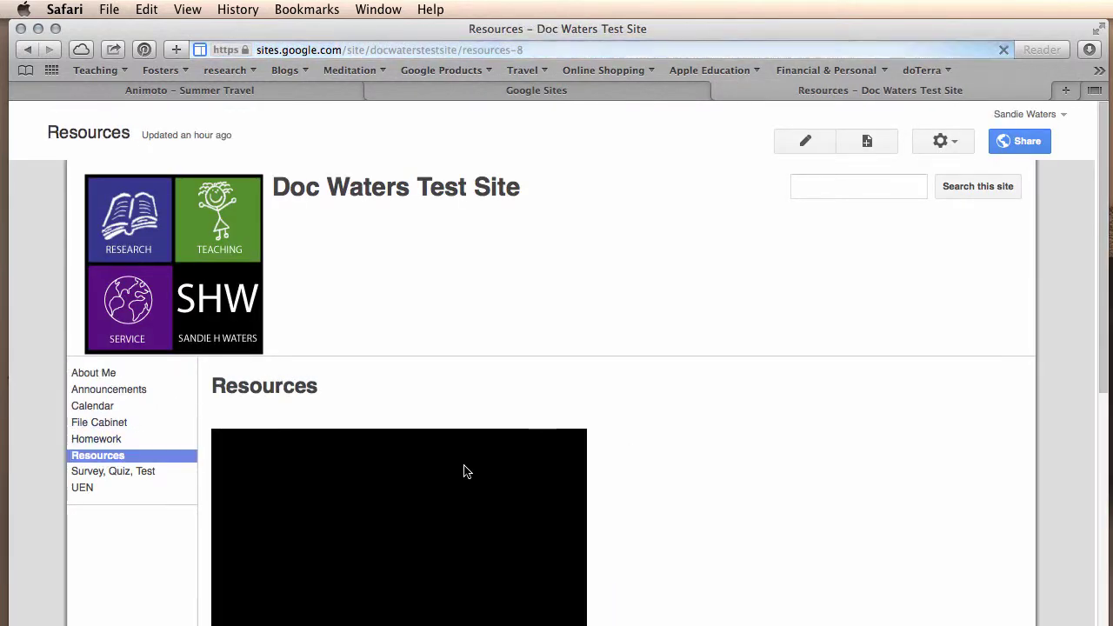
pyautogui.scroll(-3, 699, 426)
pyautogui.press('e')
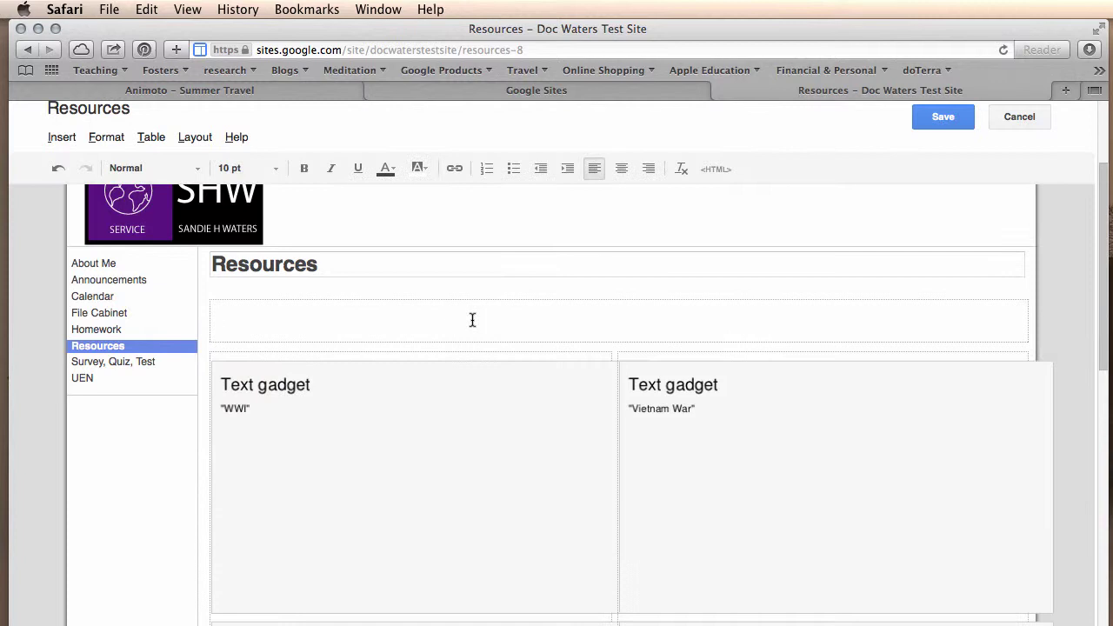
# - Replace the page's empty HTML with the pasted Animoto embed code and apply it
pyautogui.click(715, 169)
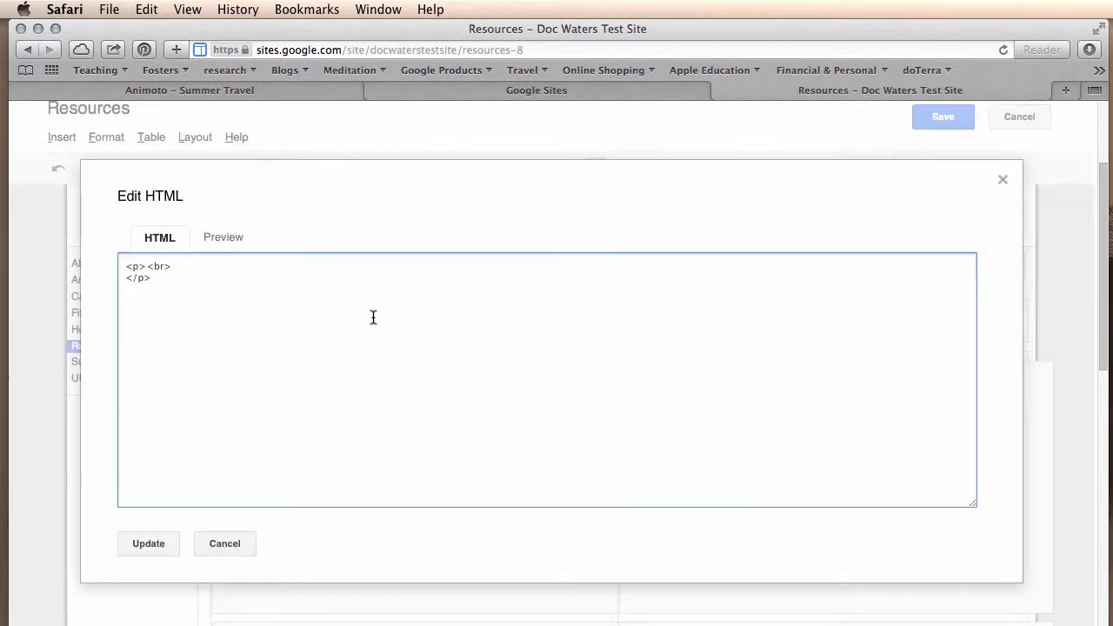
pyautogui.moveTo(177, 283); pyautogui.dragTo(62, 251)
pyautogui.press('super+v')
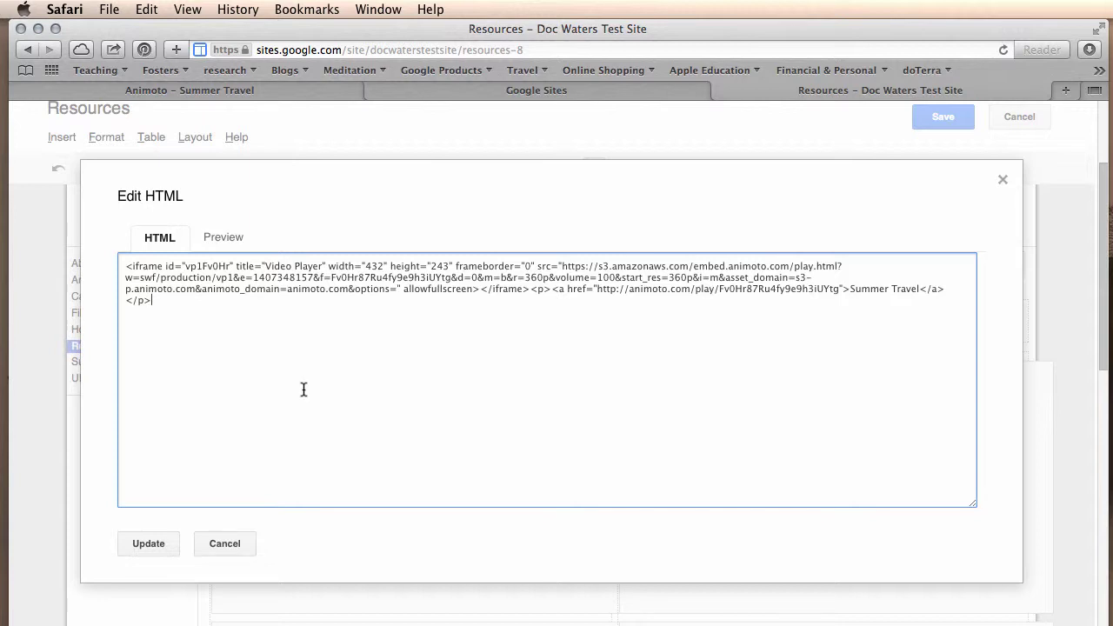
pyautogui.click(152, 546)
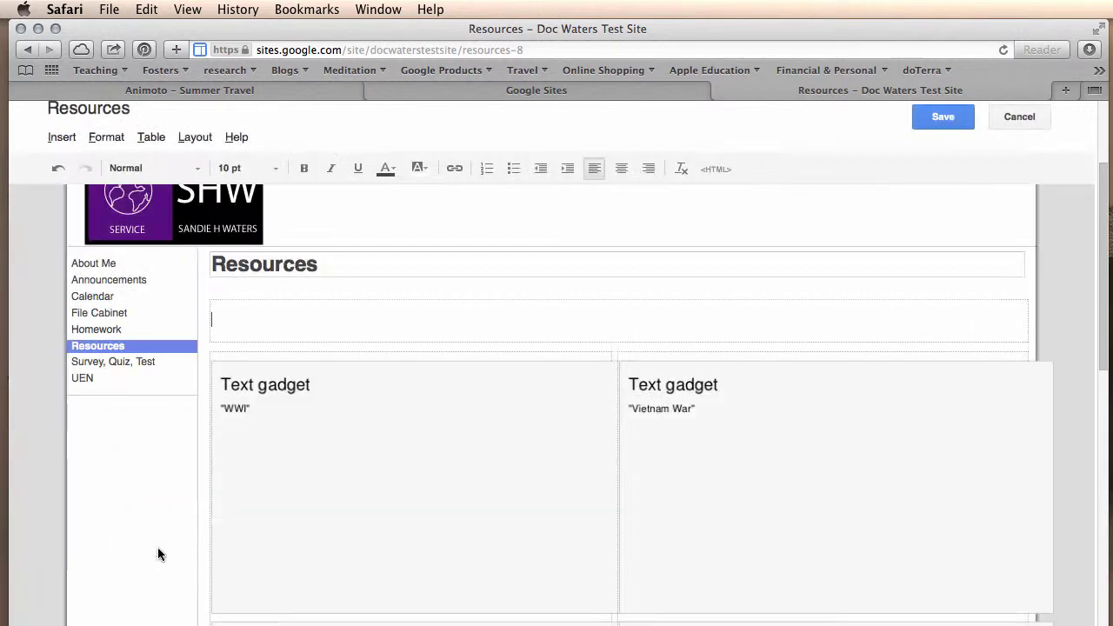
# - Save the Resources page, then play and pause the embedded Summer Travel video to check it
pyautogui.click(942, 119)
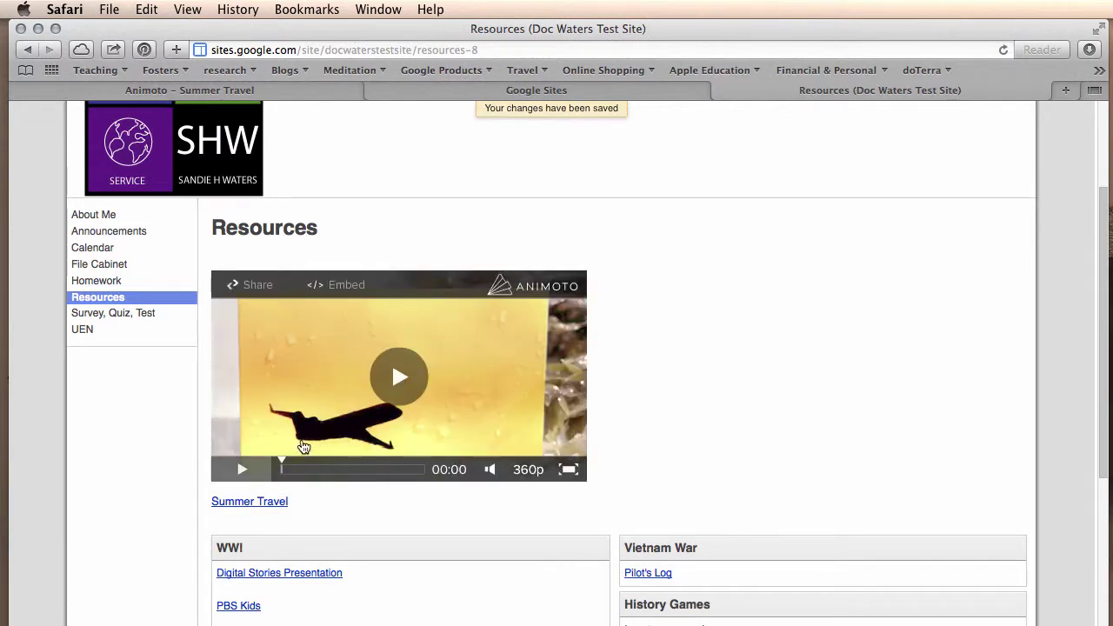
pyautogui.click(240, 470)
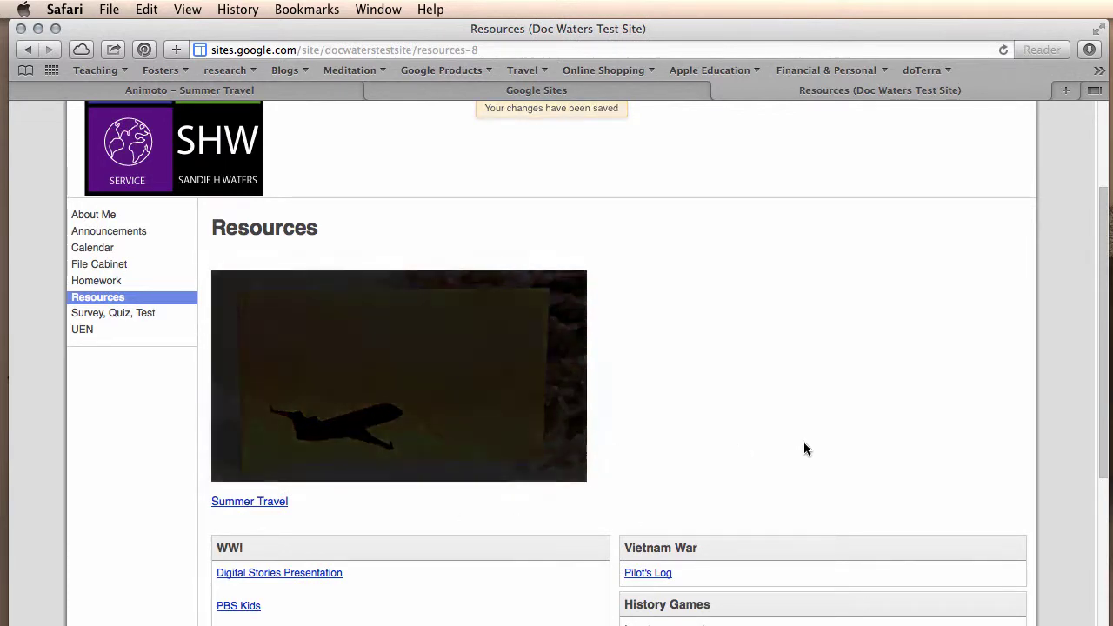
pyautogui.click(242, 470)
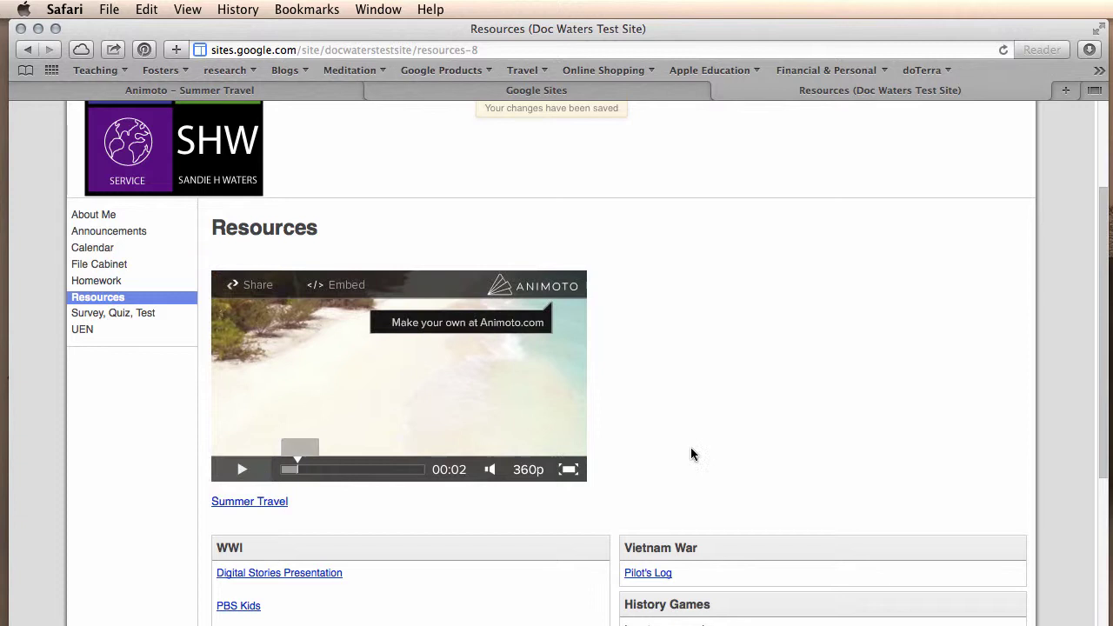